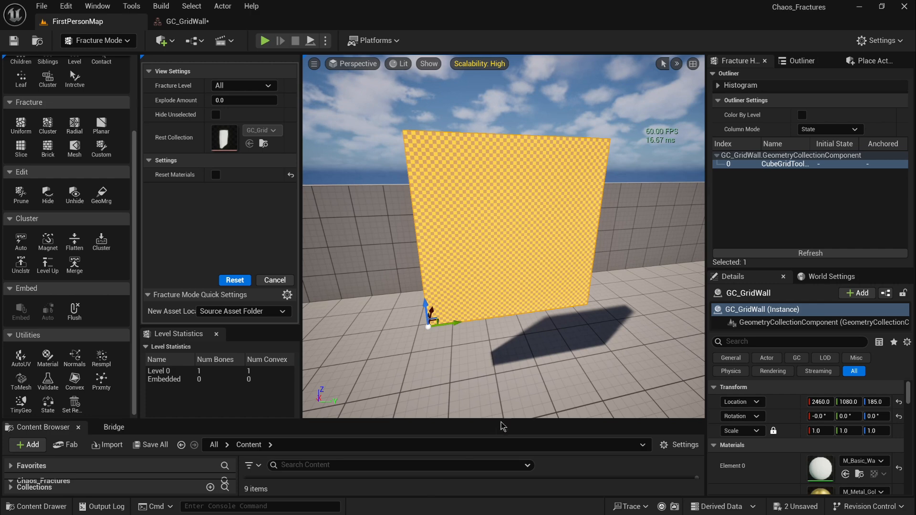
Place a Shape_NarrowCapsule mesh from the StarterContent Shapes folder on the floor beside the grid wall
{"action": "left_click_drag", "start_coordinate": [502, 419], "coordinate": [502, 289]}
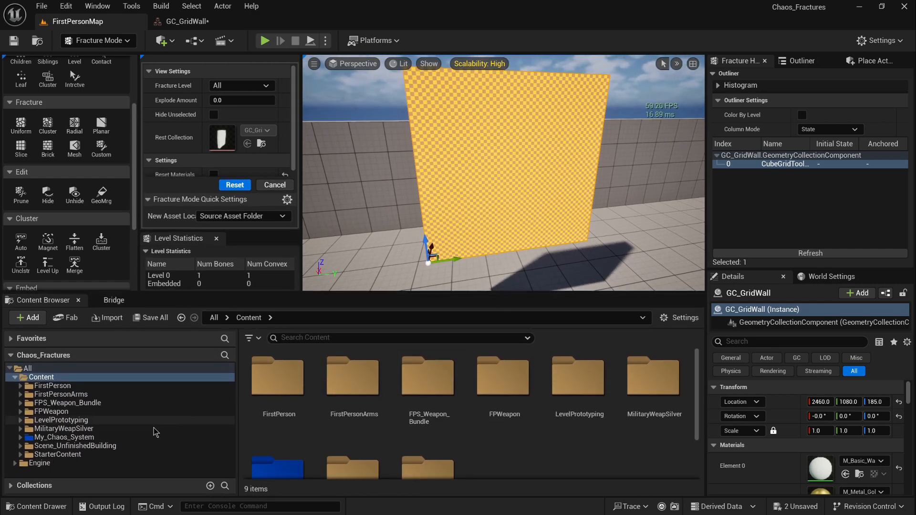
{"action": "left_click", "coordinate": [57, 454]}
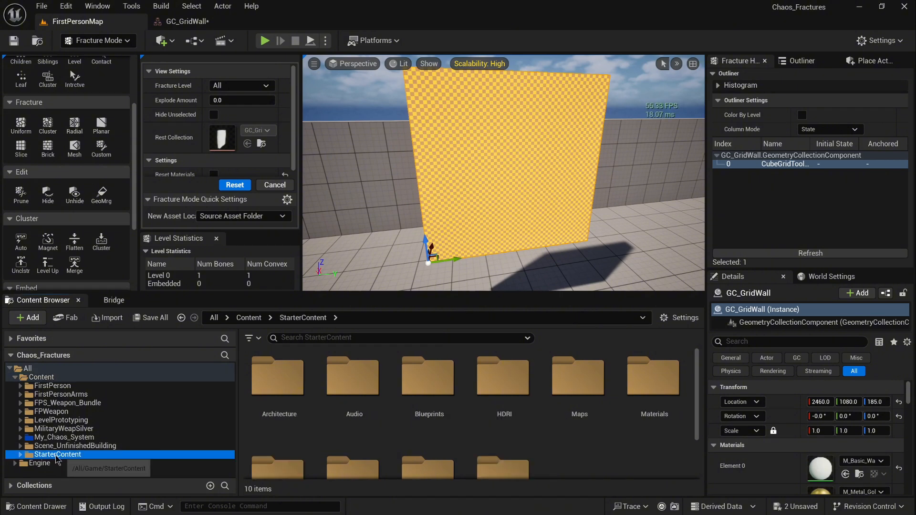
{"action": "left_click", "coordinate": [21, 454]}
{"action": "scroll", "coordinate": [81, 446], "scroll_direction": "down", "scroll_amount": 3}
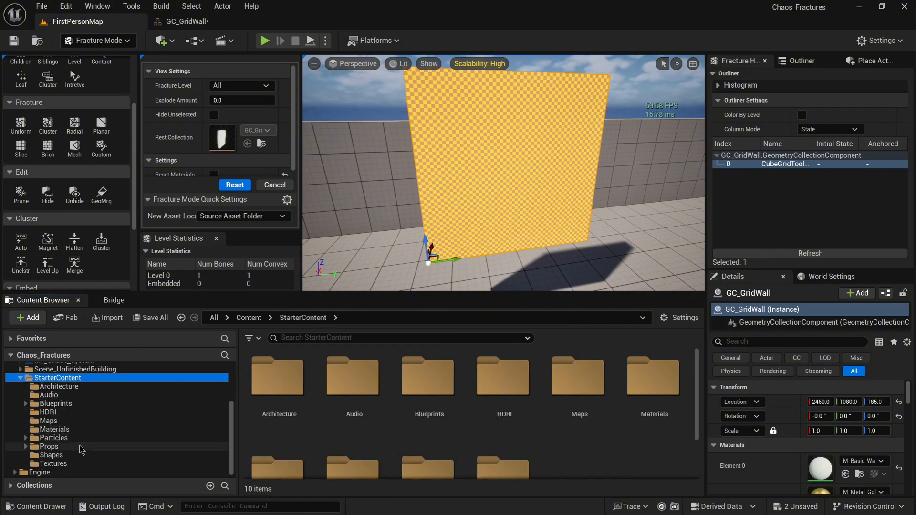
{"action": "left_click", "coordinate": [81, 455]}
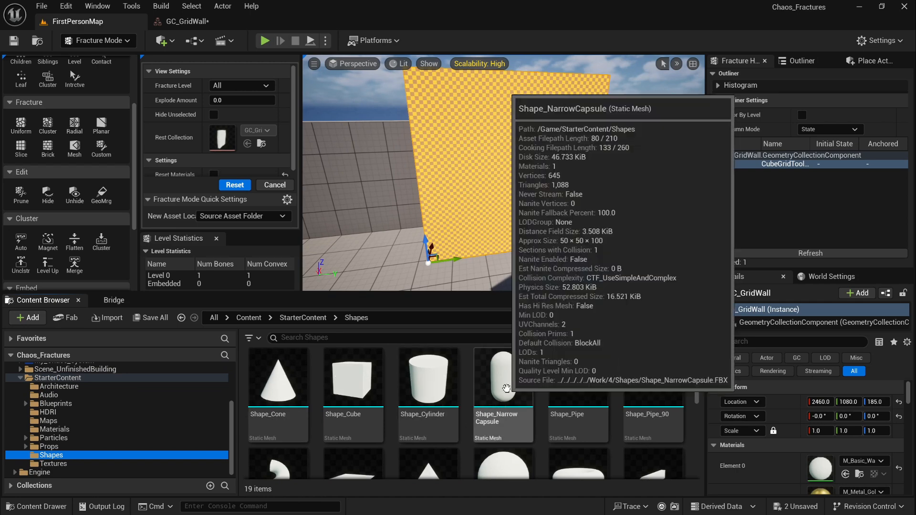
{"action": "left_click_drag", "start_coordinate": [498, 397], "coordinate": [620, 267]}
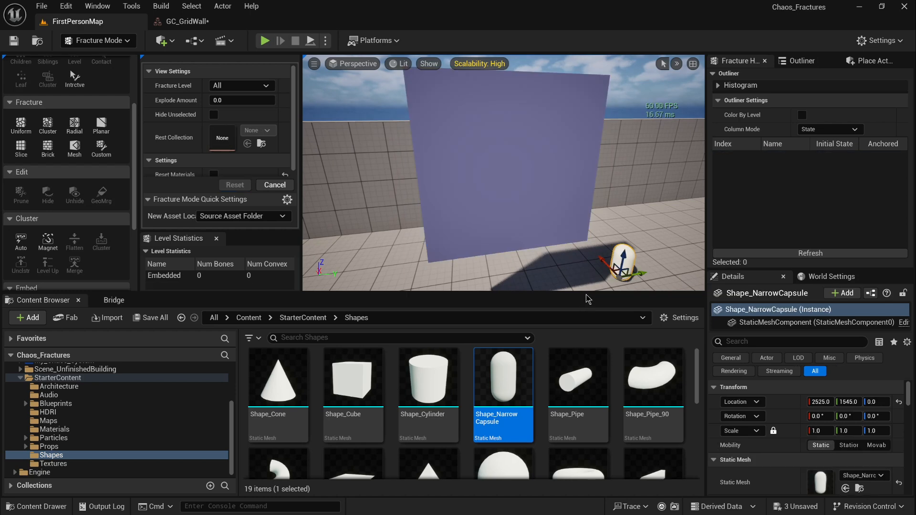
{"action": "left_click_drag", "start_coordinate": [585, 293], "coordinate": [576, 404]}
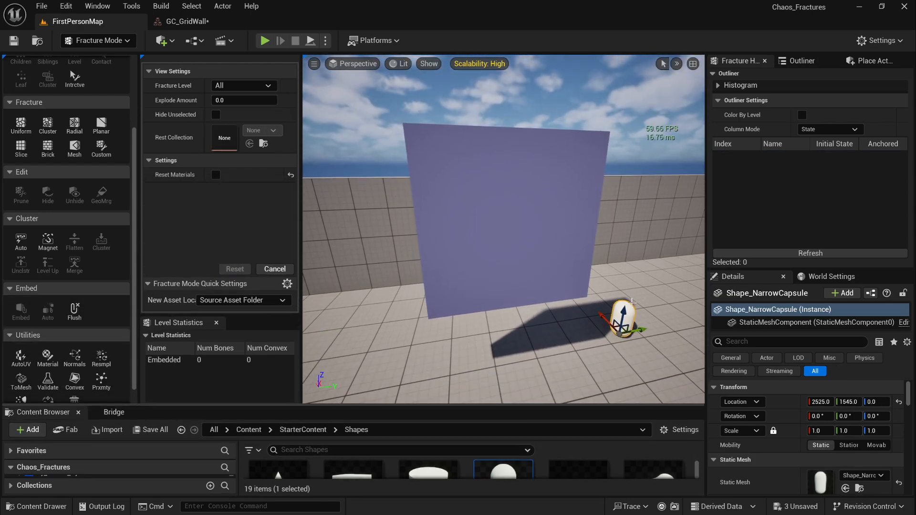
Raise the capsule to a height of 215 and rotate it 90° so it lies horizontally
{"action": "left_click_drag", "start_coordinate": [623, 311], "coordinate": [654, 230]}
{"action": "key", "text": "e"}
{"action": "left_click_drag", "start_coordinate": [600, 246], "coordinate": [623, 210]}
{"action": "key", "text": "w"}
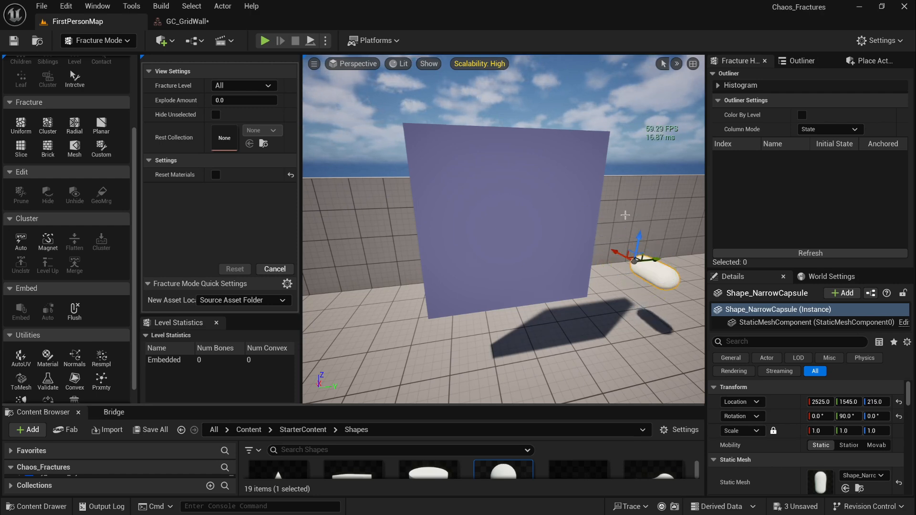
Fracture GC_GridWall with a single Planar cut, tilting the cutting plane diagonally across the wall
{"action": "left_click", "coordinate": [504, 185]}
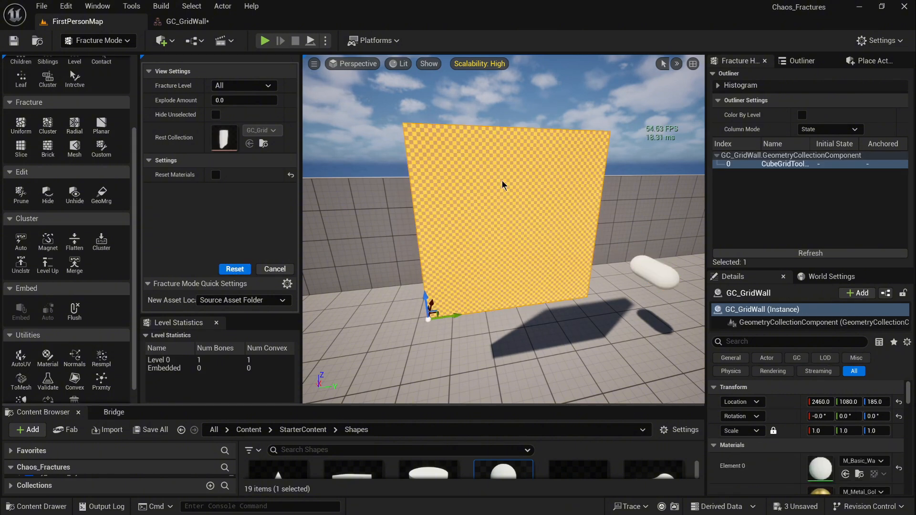
{"action": "scroll", "coordinate": [128, 190], "scroll_direction": "up", "scroll_amount": 3}
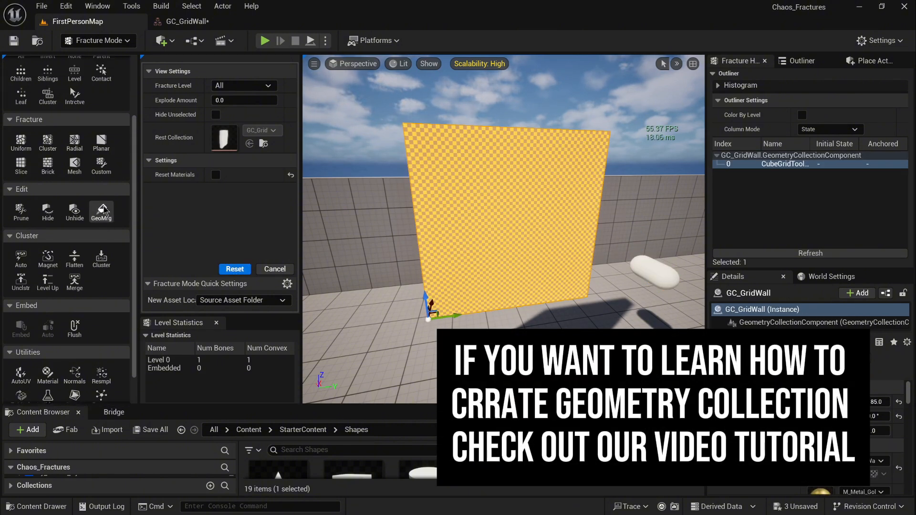
{"action": "left_click", "coordinate": [102, 180]}
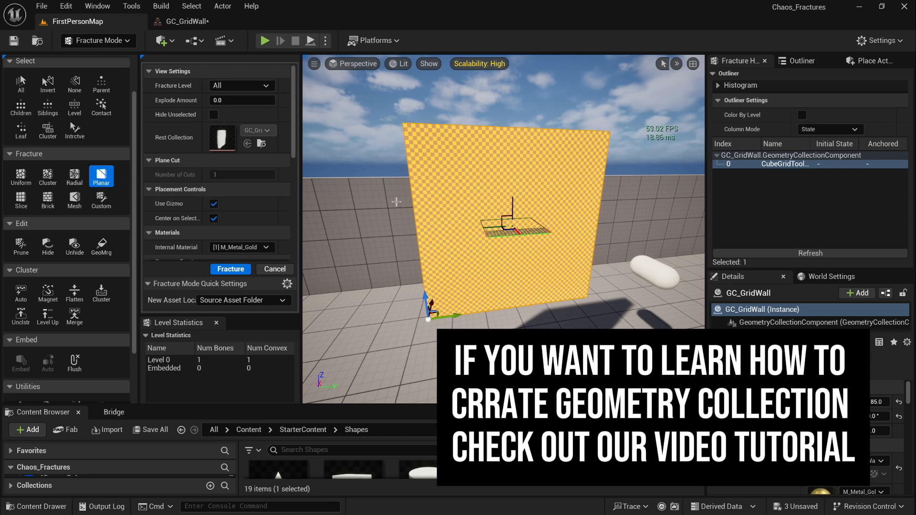
{"action": "key", "text": "e"}
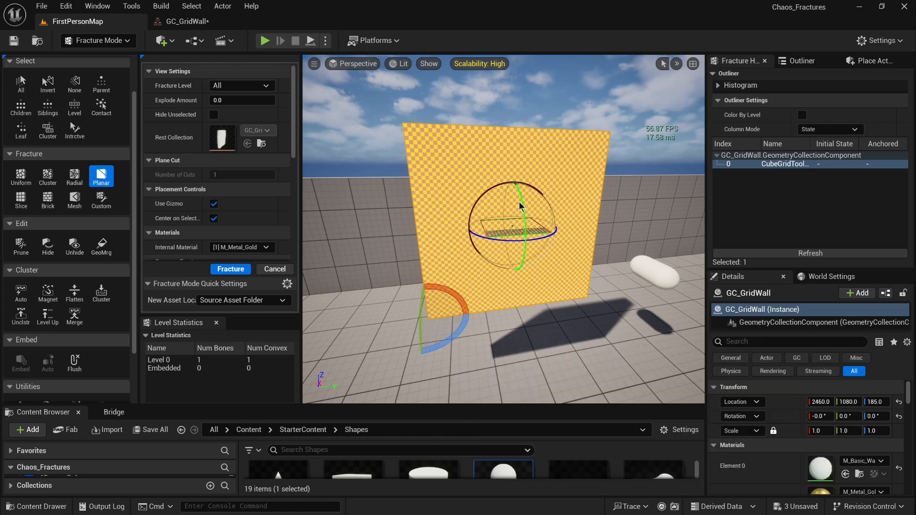
{"action": "left_click_drag", "start_coordinate": [499, 190], "coordinate": [480, 210]}
{"action": "key", "text": "w"}
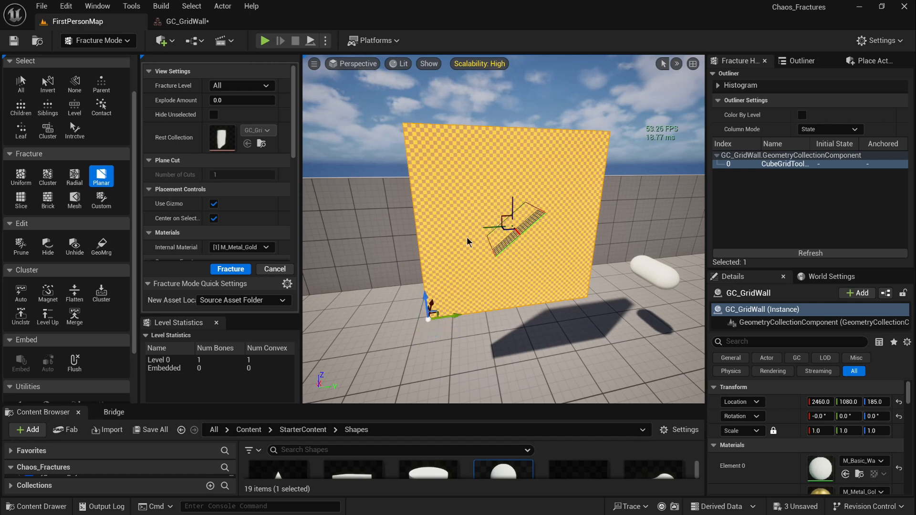
{"action": "scroll", "coordinate": [253, 210], "scroll_direction": "down", "scroll_amount": 10}
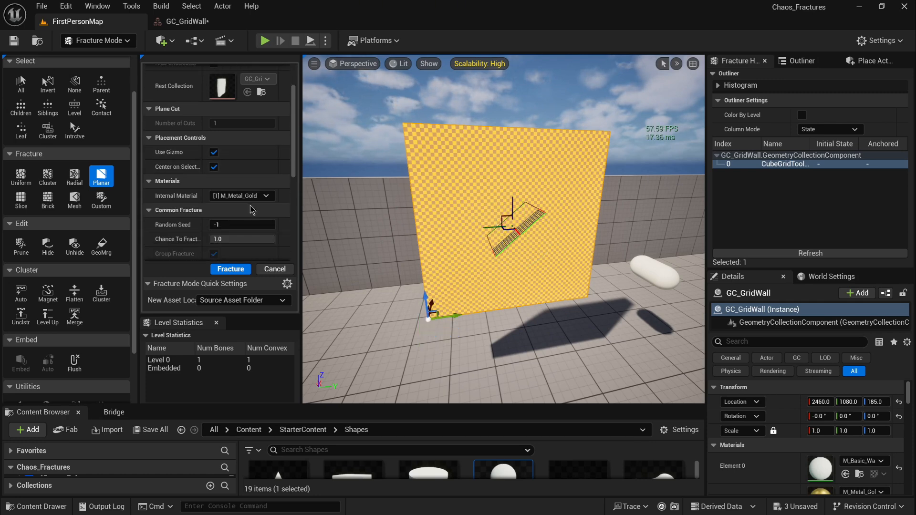
{"action": "scroll", "coordinate": [257, 210], "scroll_direction": "up", "scroll_amount": 10}
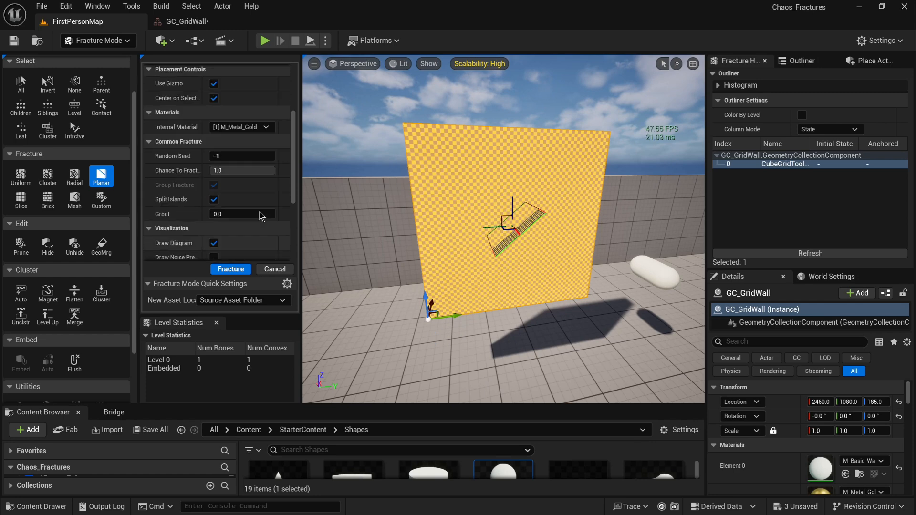
{"action": "left_click", "coordinate": [231, 269]}
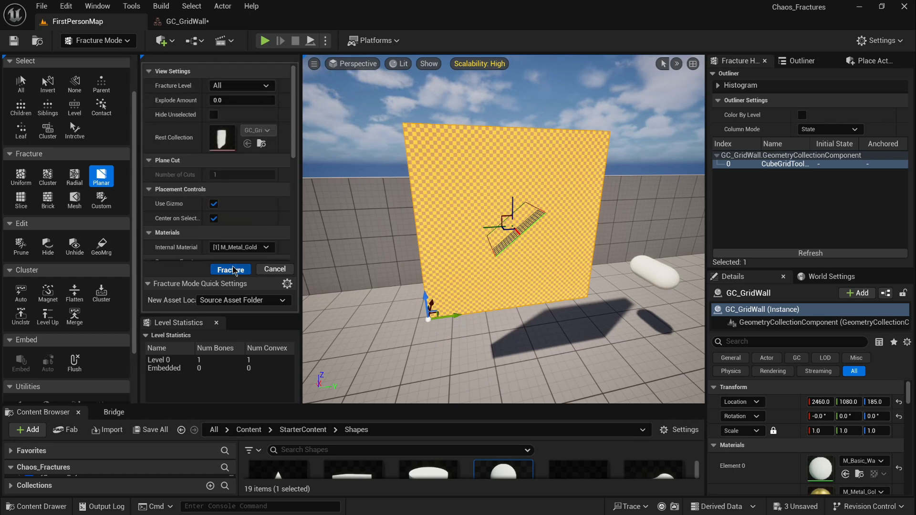
Make a second diagonal Planar cut nearer the wall's upper corner, then briefly simulate the fractured wall
{"action": "left_click_drag", "start_coordinate": [513, 208], "coordinate": [454, 191]}
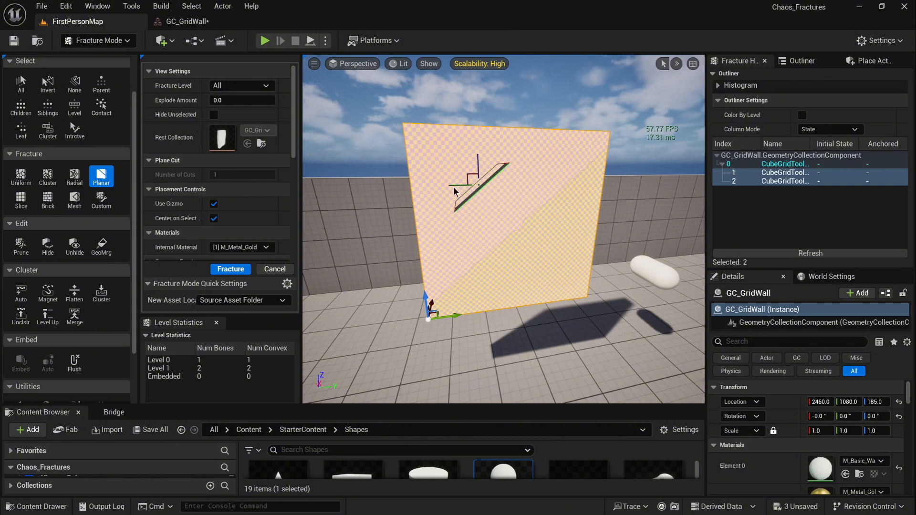
{"action": "left_click", "coordinate": [237, 270]}
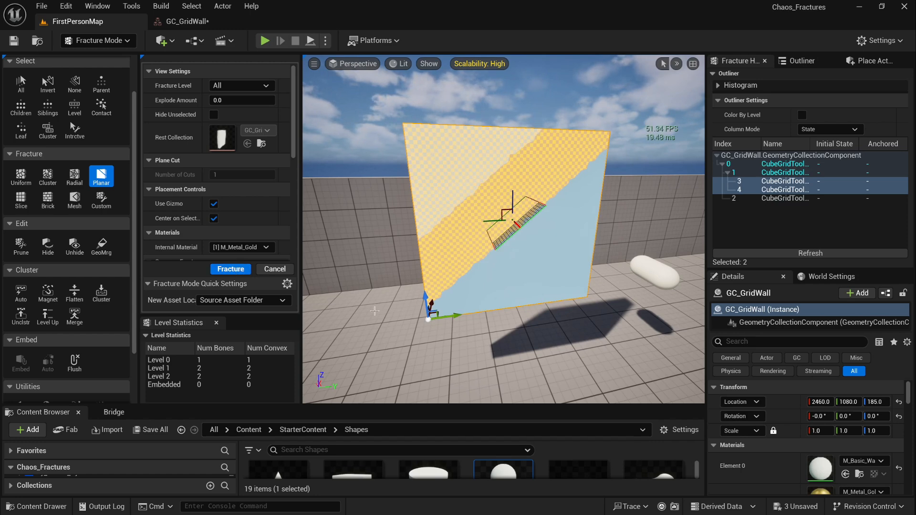
{"action": "key", "text": "alt+s"}
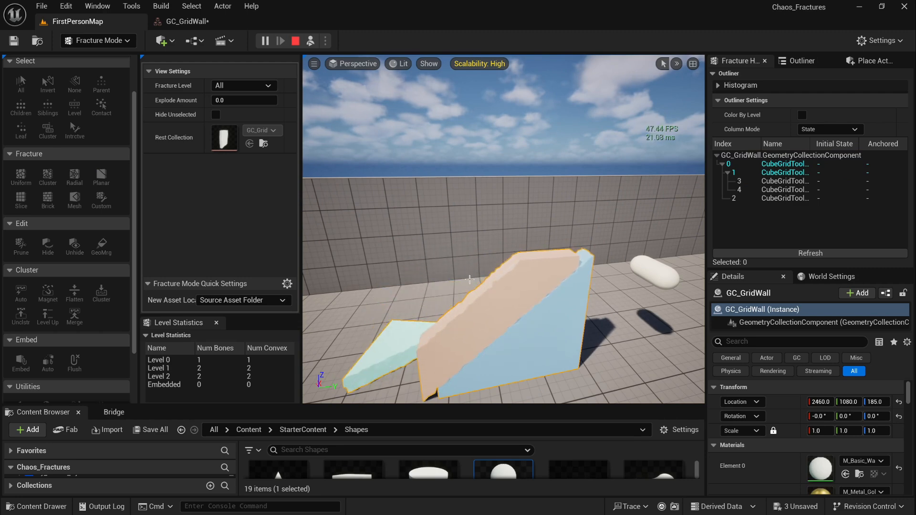
{"action": "key", "text": "Escape"}
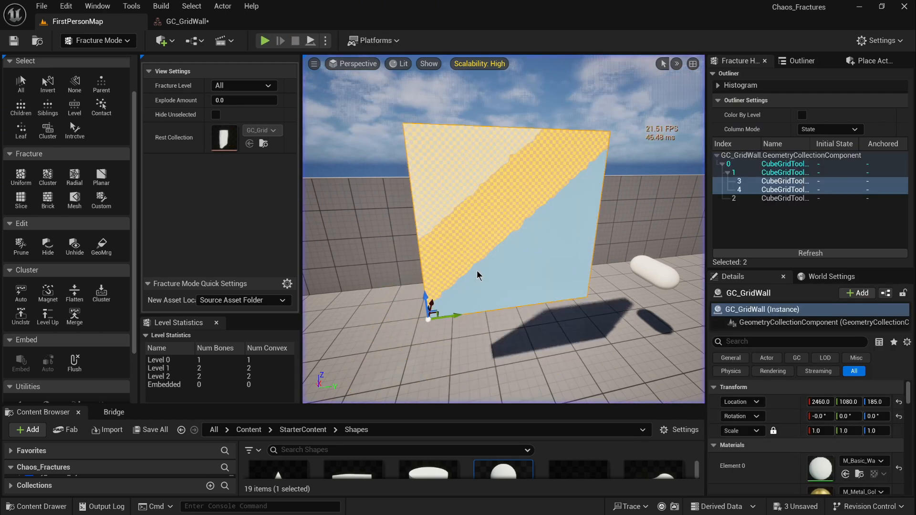
Move the capsule onto the upper part of the wall's middle piece, at Y 1285 and Z 425
{"action": "left_click", "coordinate": [660, 265]}
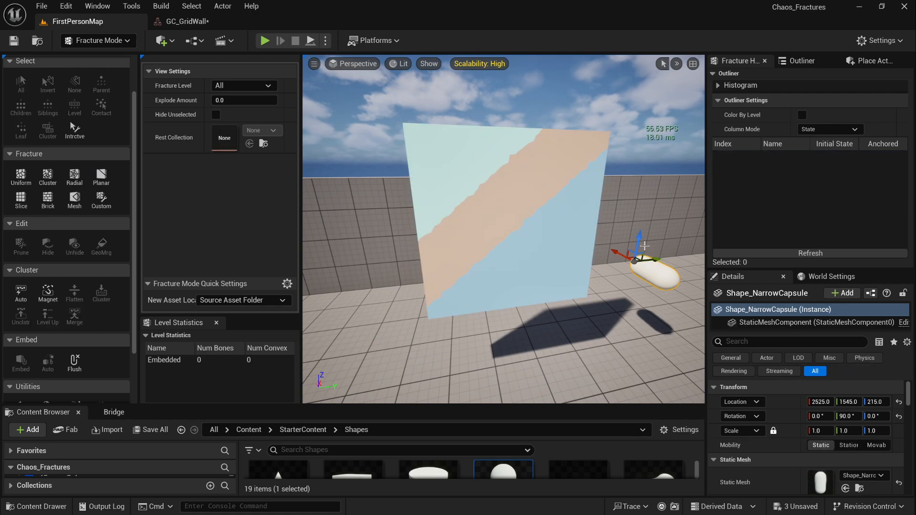
{"action": "left_click_drag", "start_coordinate": [666, 244], "coordinate": [556, 268]}
{"action": "left_click_drag", "start_coordinate": [533, 233], "coordinate": [527, 144]}
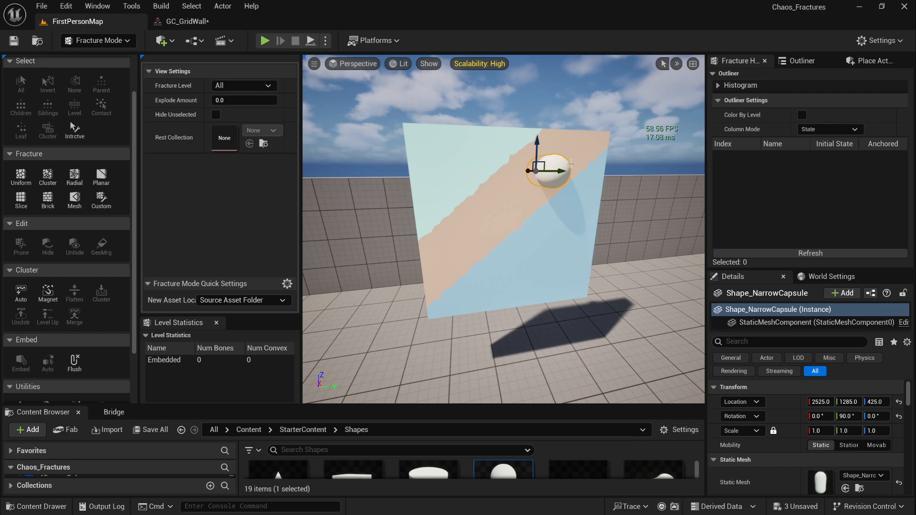
Duplicate the capsule along the wall onto the upper corner piece, at Y 1130 and Z 440
{"action": "key", "text": "a"}
{"action": "right_click_drag", "start_coordinate": [601, 157], "coordinate": [656, 161]}
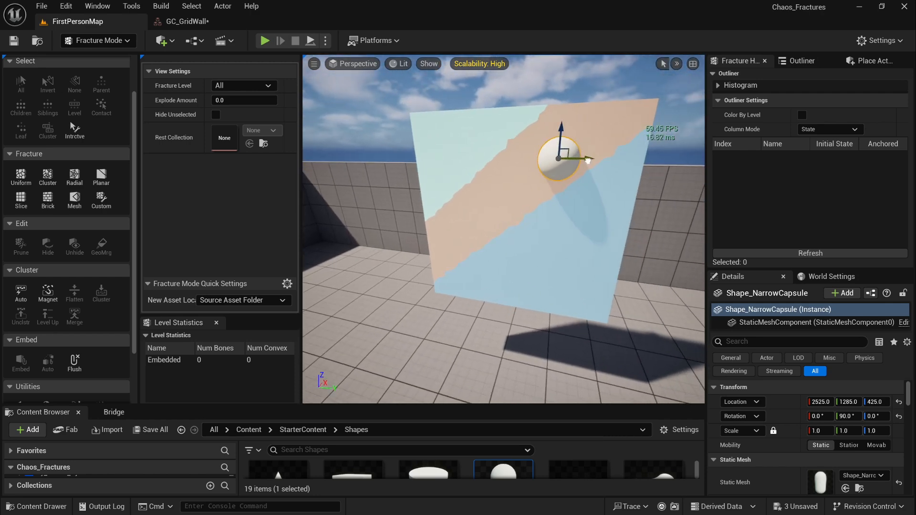
{"action": "left_click_drag", "start_coordinate": [587, 160], "coordinate": [493, 159], "text": "alt"}
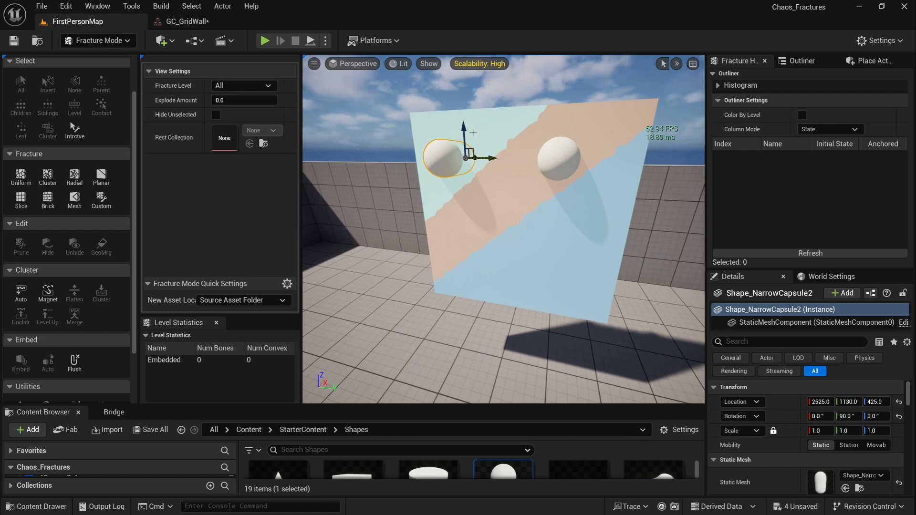
{"action": "left_click_drag", "start_coordinate": [462, 128], "coordinate": [463, 122]}
Select the wall's root bone 0 together with both capsules and Auto Embed the capsules into their nearest bones
{"action": "right_click_drag", "start_coordinate": [462, 122], "coordinate": [488, 136]}
{"action": "key", "text": "s"}
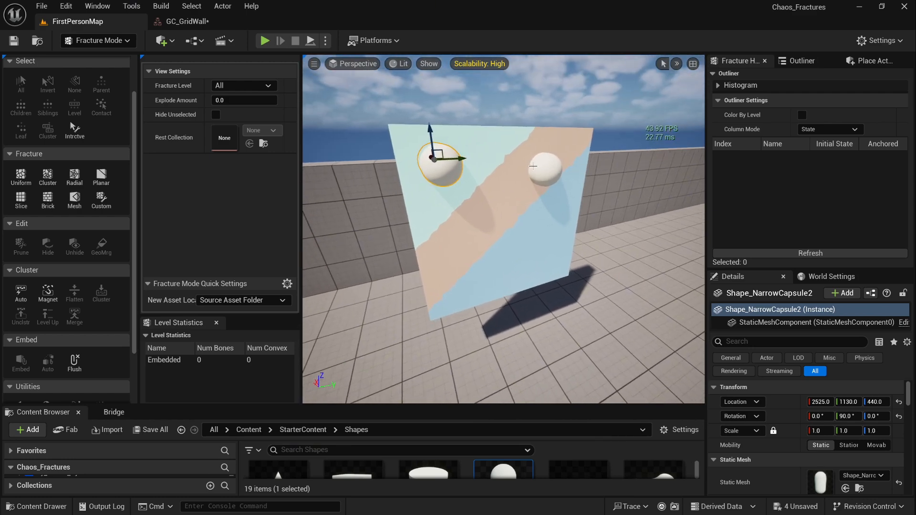
{"action": "left_click", "coordinate": [509, 181]}
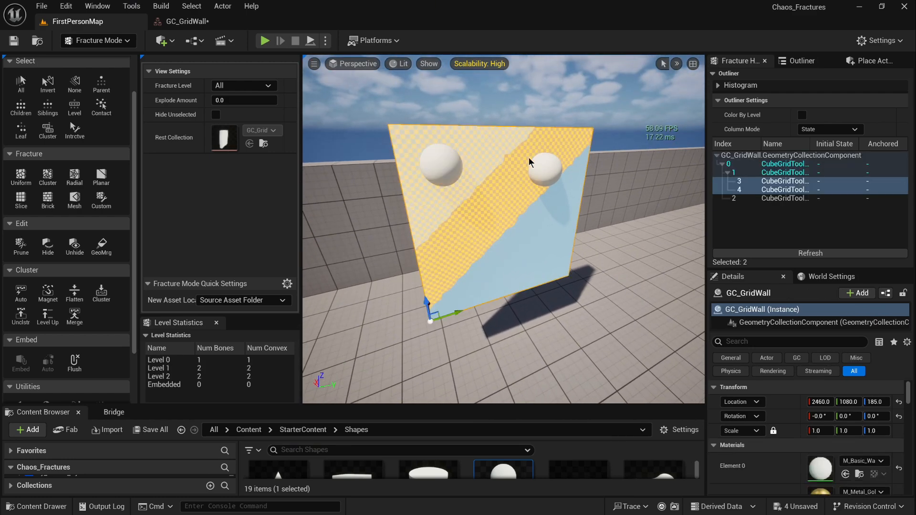
{"action": "left_click", "coordinate": [786, 165]}
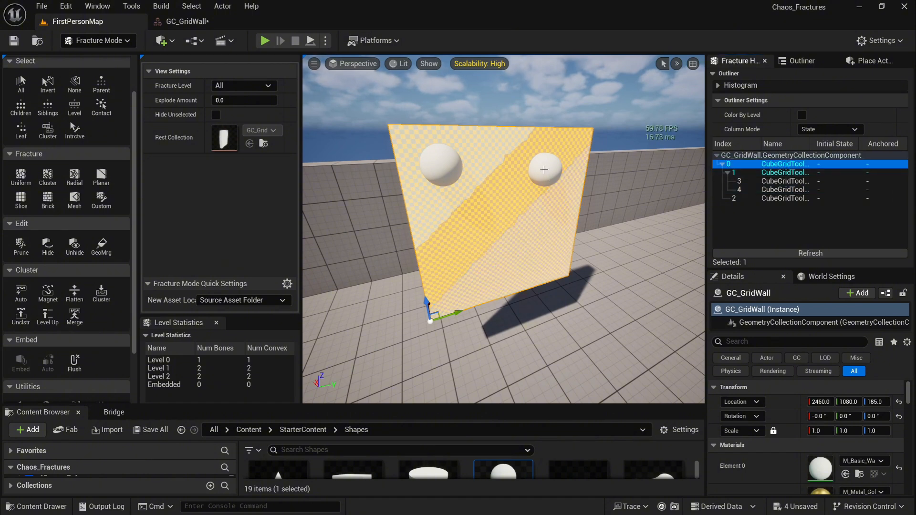
{"action": "left_click", "coordinate": [543, 169]}
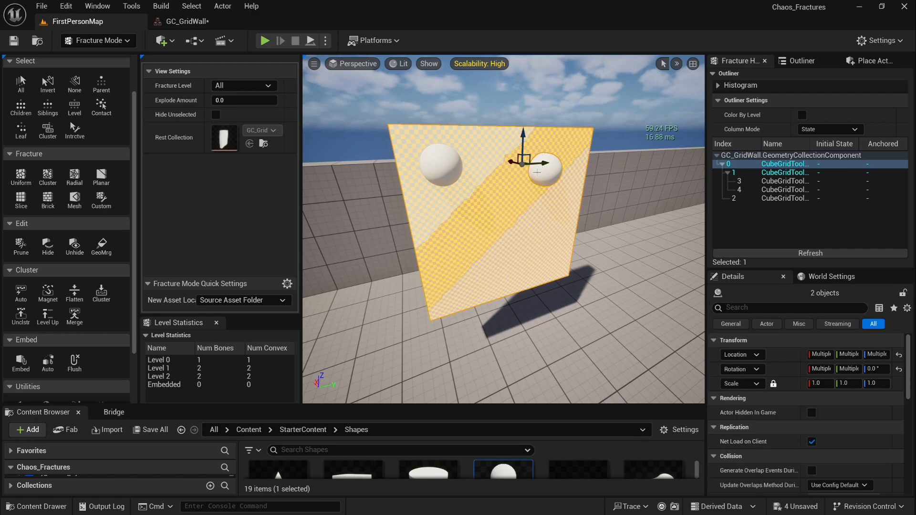
{"action": "left_click", "coordinate": [442, 164], "text": "ctrl"}
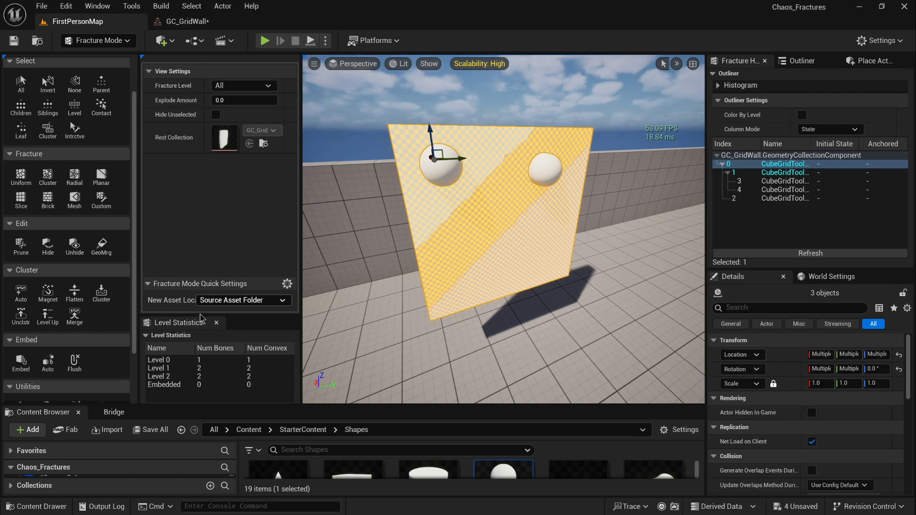
{"action": "scroll", "coordinate": [74, 310], "scroll_direction": "down", "scroll_amount": 1}
{"action": "scroll", "coordinate": [74, 298], "scroll_direction": "down", "scroll_amount": 1}
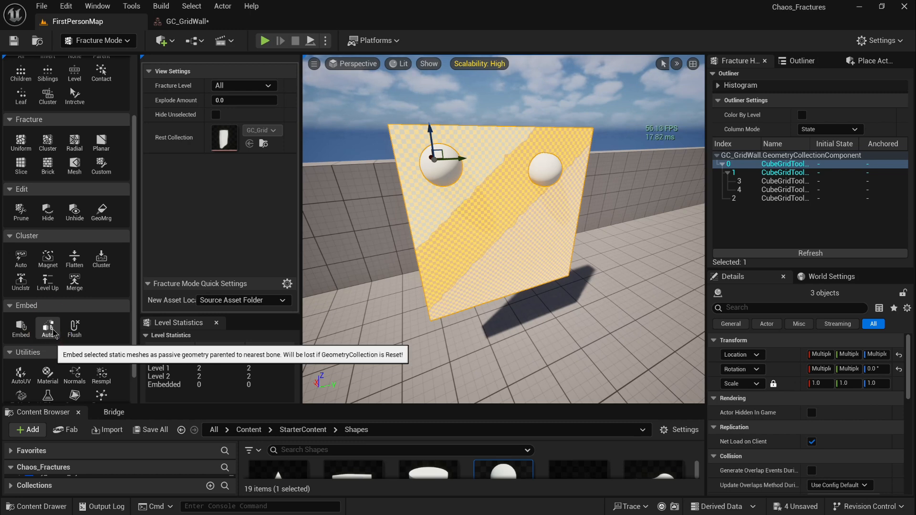
{"action": "left_click", "coordinate": [53, 330]}
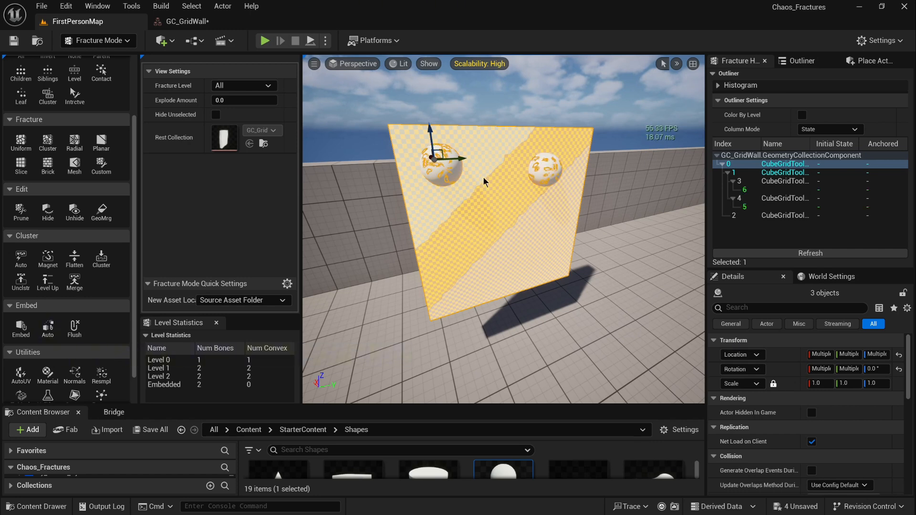
Inspect embedded entries 6 and 5 under bones 3 and 4 in the fracture hierarchy
{"action": "left_click", "coordinate": [782, 190]}
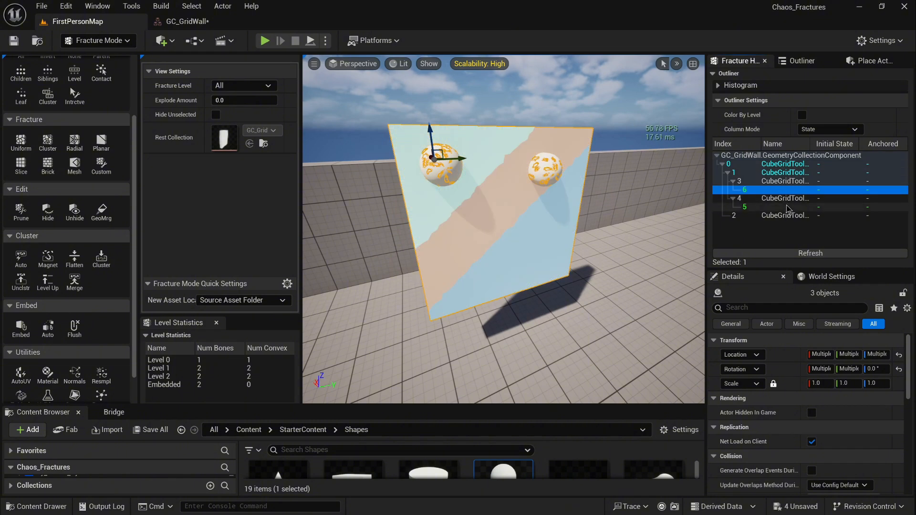
{"action": "left_click", "coordinate": [787, 207]}
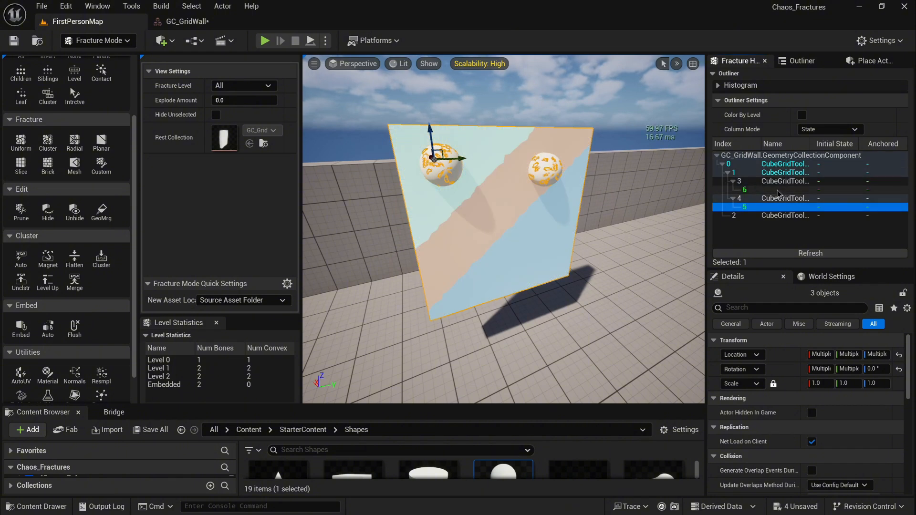
{"action": "left_click", "coordinate": [777, 191]}
Select both original capsule actors, Shape_NarrowCapsule and Shape_NarrowCapsule2, and move them along Y clear of the wall
{"action": "left_click", "coordinate": [548, 158]}
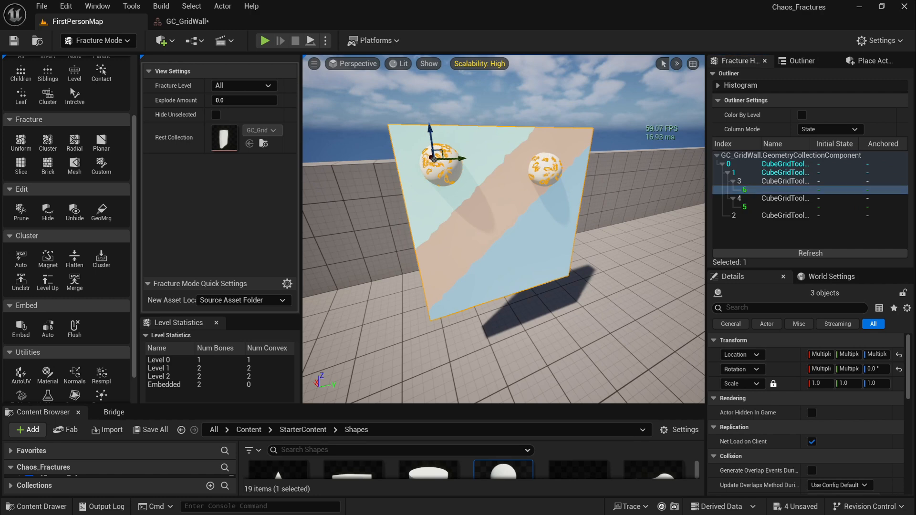
{"action": "left_click", "coordinate": [547, 168]}
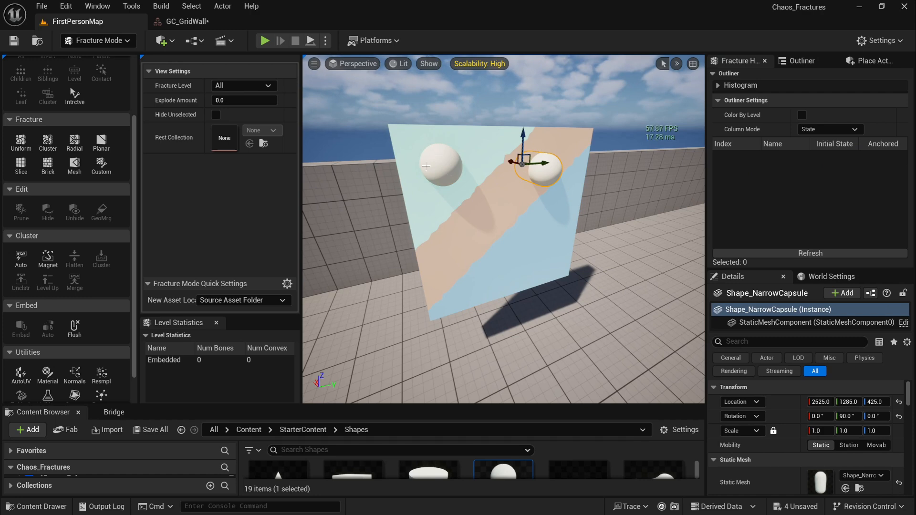
{"action": "left_click", "coordinate": [801, 61]}
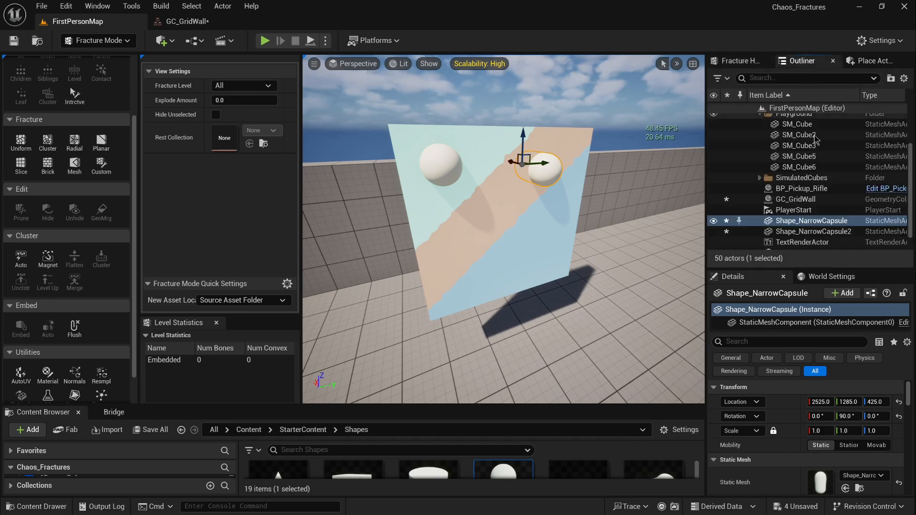
{"action": "left_click", "coordinate": [813, 232], "text": "ctrl"}
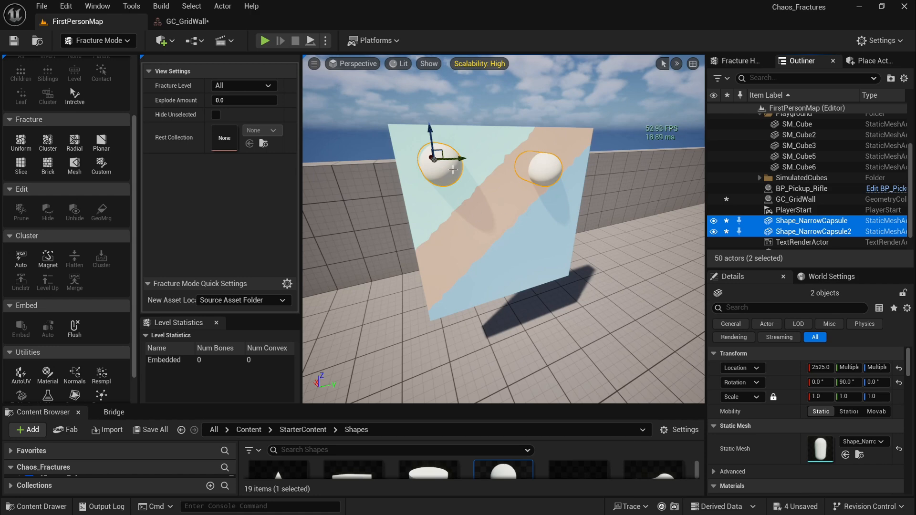
{"action": "left_click_drag", "start_coordinate": [465, 158], "coordinate": [621, 157]}
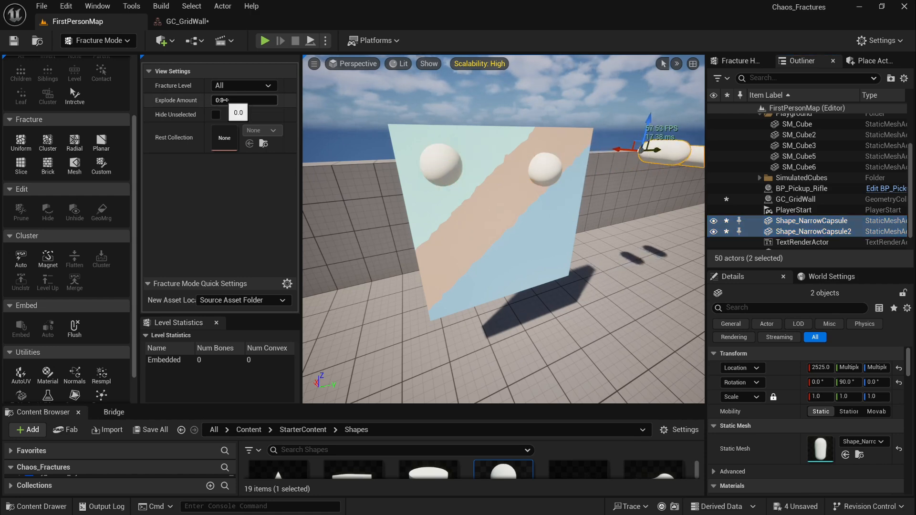
Select GC_GridWall and preview its pieces with the Explode Amount, returning the amount to 0.0
{"action": "mouse_move", "coordinate": [217, 100]}
{"action": "left_mouse_down"}
{"action": "mouse_move", "coordinate": [240, 100]}
{"action": "mouse_move", "coordinate": [212, 100]}
{"action": "left_mouse_up"}
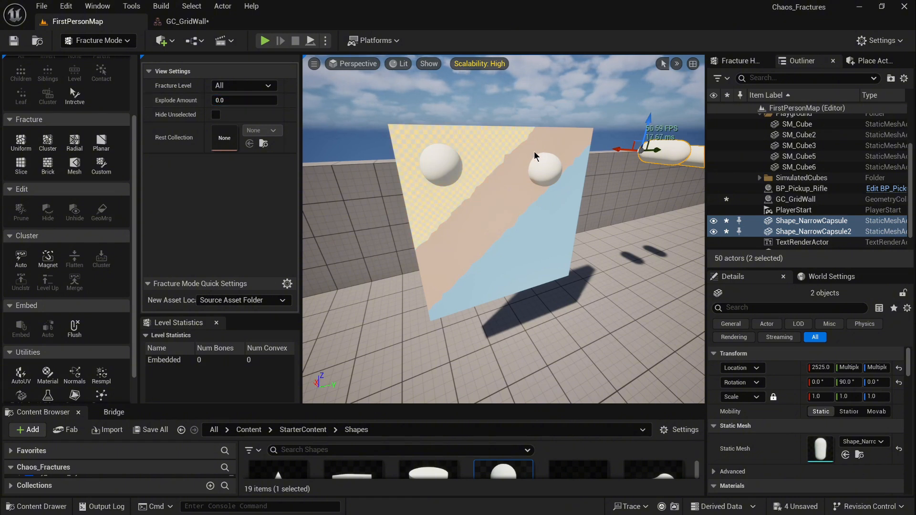
{"action": "left_click", "coordinate": [738, 61]}
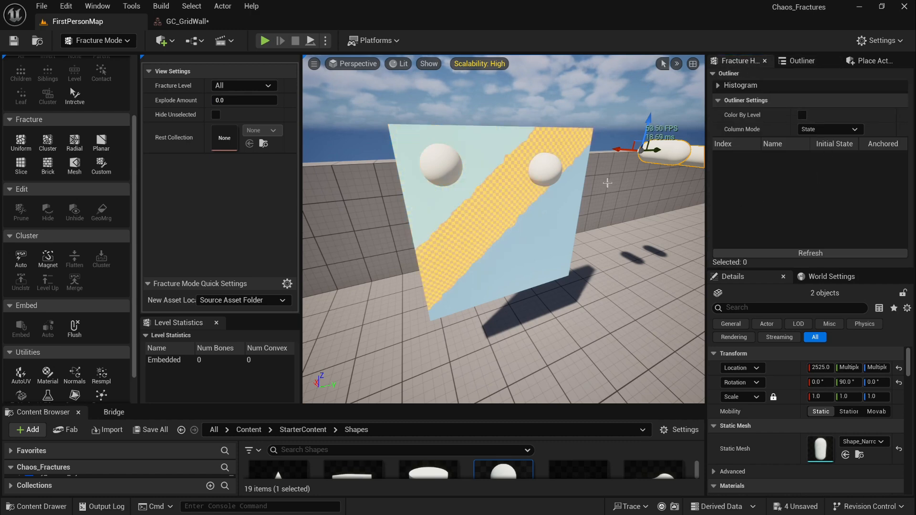
{"action": "left_click", "coordinate": [800, 60]}
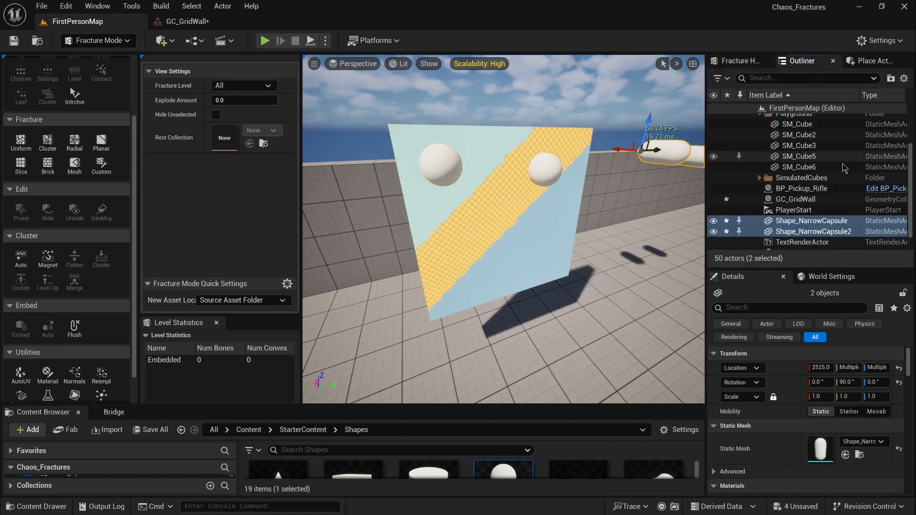
{"action": "left_click", "coordinate": [827, 202]}
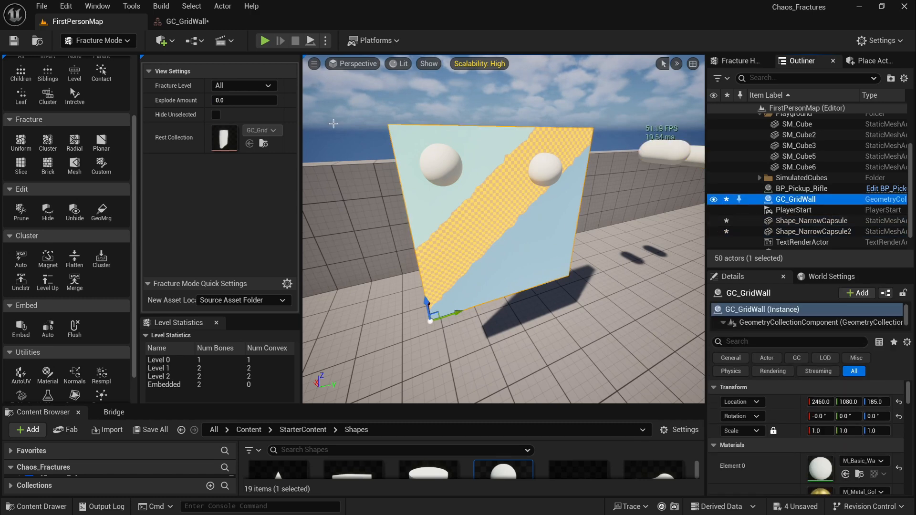
{"action": "mouse_move", "coordinate": [228, 103]}
{"action": "left_mouse_down"}
{"action": "mouse_move", "coordinate": [274, 100]}
{"action": "mouse_move", "coordinate": [211, 100]}
{"action": "left_mouse_up"}
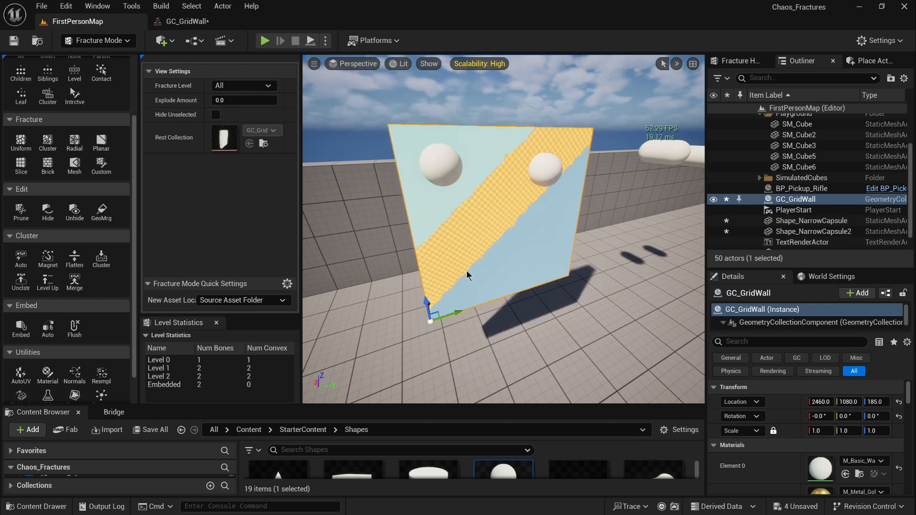
Simulate the level, examine the collapsed wall pieces and their embedded capsules up close, and stop the simulation
{"action": "scroll", "coordinate": [467, 271], "scroll_direction": "down", "scroll_amount": 2}
{"action": "key", "text": "alt+s"}
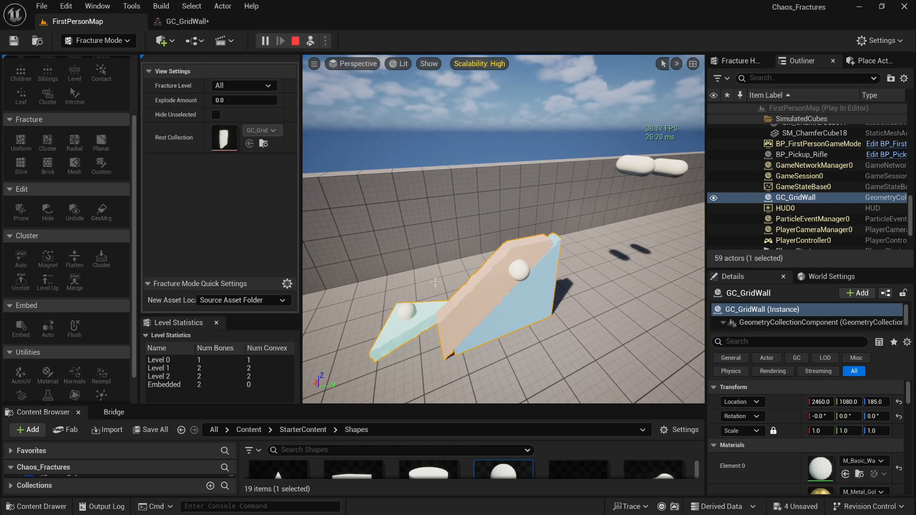
{"action": "key", "text": "w"}
{"action": "mouse_move", "coordinate": [435, 283]}
{"action": "right_mouse_down"}
{"action": "mouse_move", "coordinate": [388, 363]}
{"action": "mouse_move", "coordinate": [455, 284]}
{"action": "mouse_move", "coordinate": [424, 300]}
{"action": "mouse_move", "coordinate": [333, 286]}
{"action": "mouse_move", "coordinate": [382, 286]}
{"action": "mouse_move", "coordinate": [406, 264]}
{"action": "mouse_move", "coordinate": [424, 269]}
{"action": "right_mouse_up"}
{"action": "key", "text": "a"}
{"action": "key", "text": "q"}
{"action": "key", "text": "d"}
{"action": "key", "text": "s"}
{"action": "key", "text": "a"}
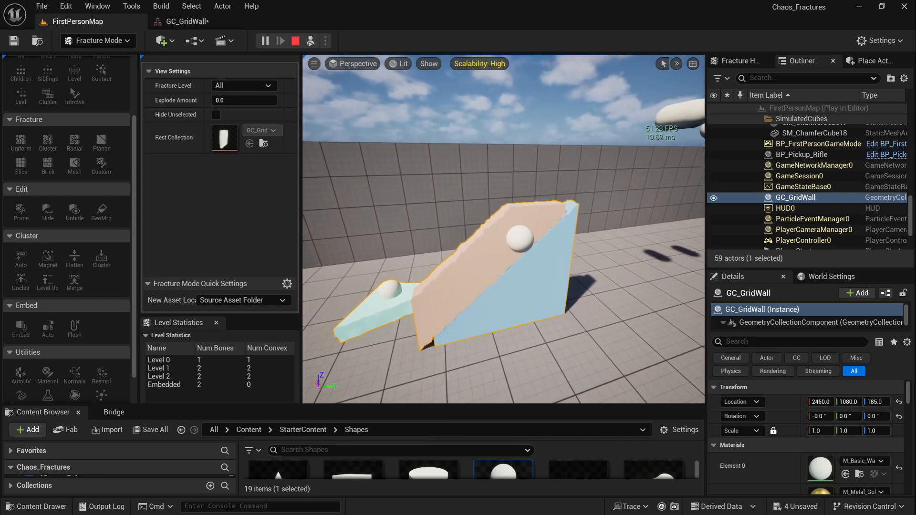
{"action": "left_click", "coordinate": [296, 41]}
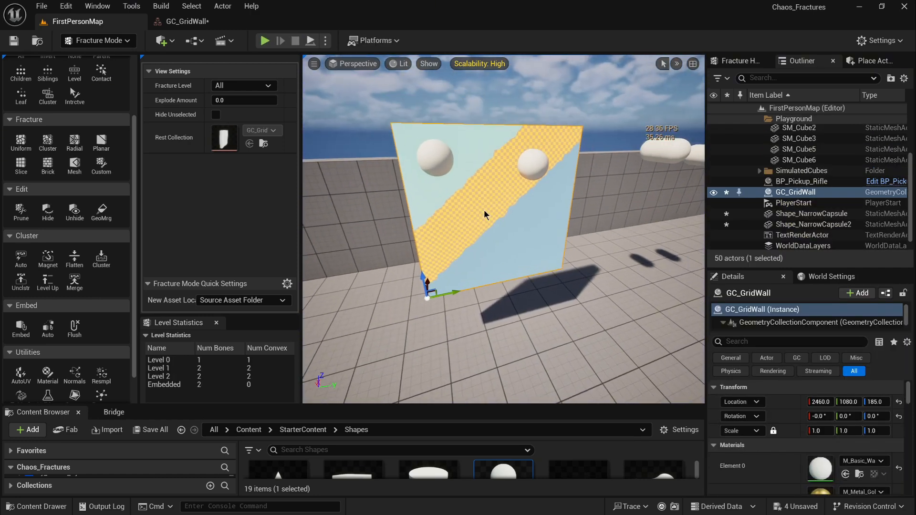
Select the wall's root bone 0 in the fracture hierarchy and start the Flush embedded geometry tool
{"action": "left_click", "coordinate": [738, 60]}
{"action": "left_click", "coordinate": [807, 168]}
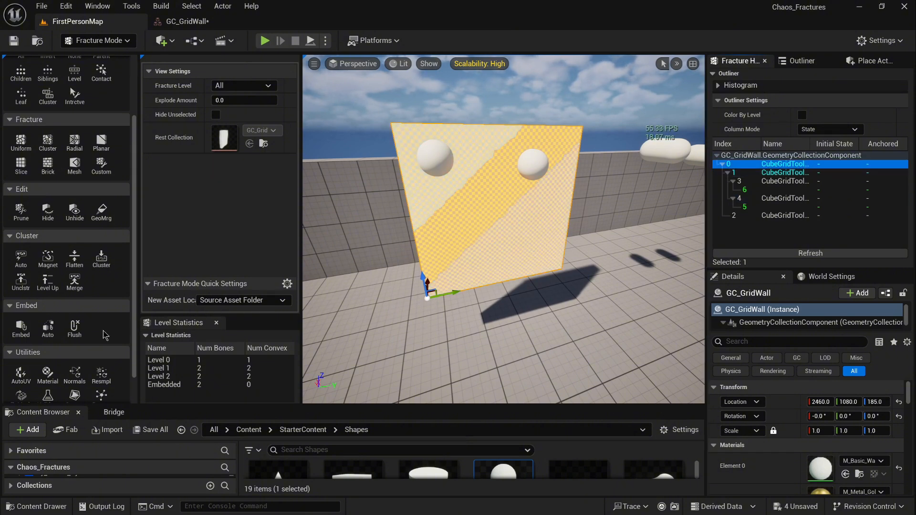
{"action": "left_click", "coordinate": [75, 329]}
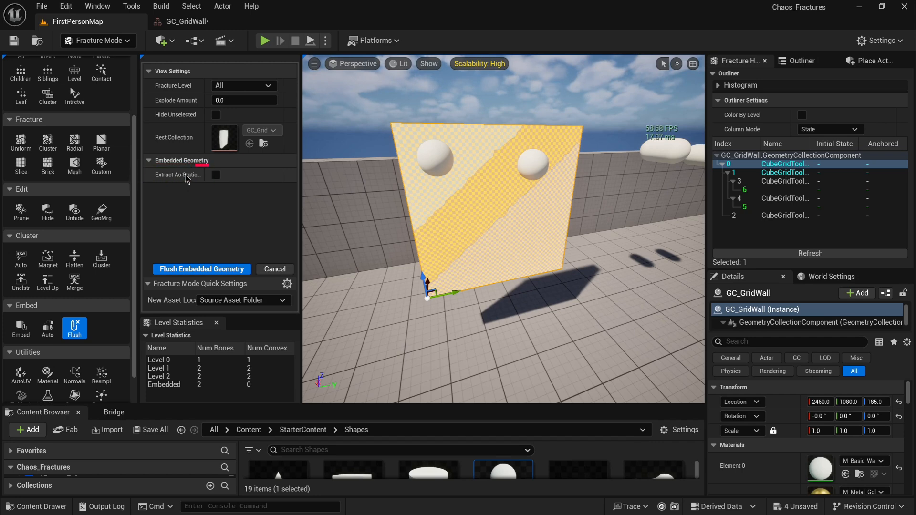
Delete the two original capsule actors floating beside the wall
{"action": "right_click_drag", "start_coordinate": [615, 190], "coordinate": [644, 190]}
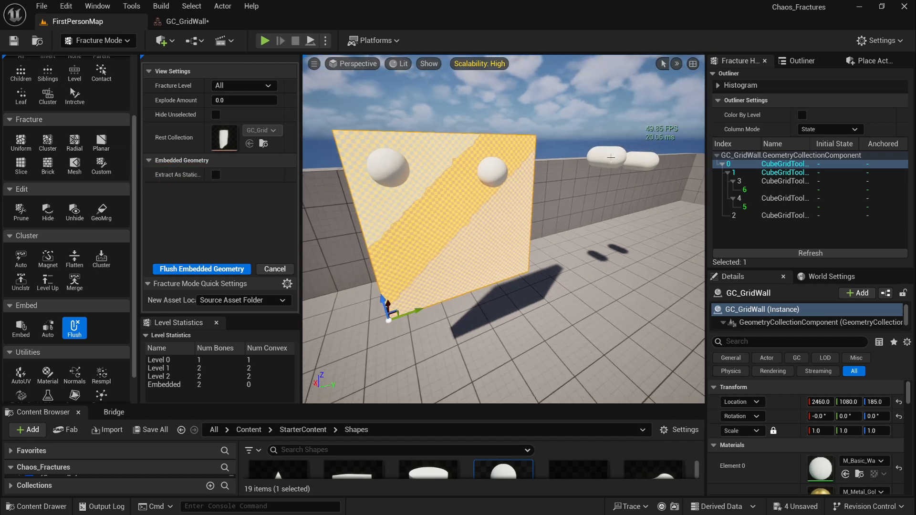
{"action": "left_click", "coordinate": [621, 161]}
{"action": "left_click", "coordinate": [644, 162], "text": "ctrl"}
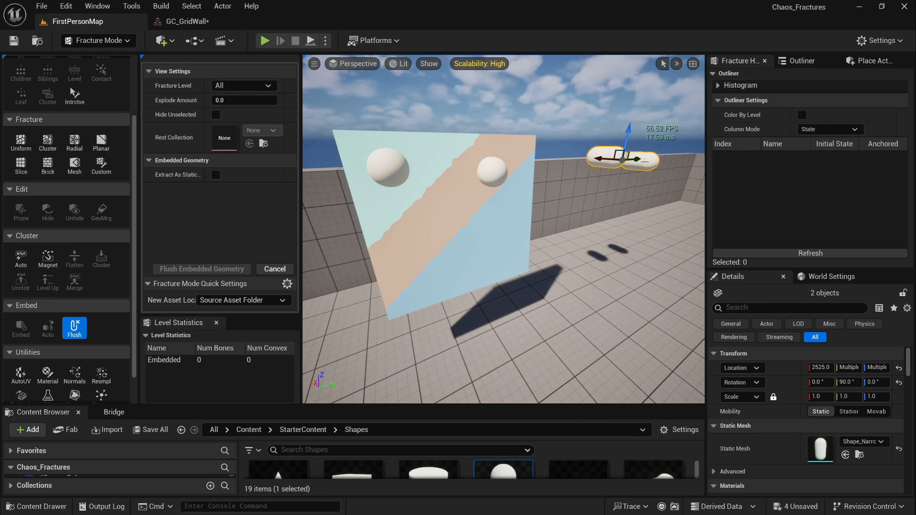
{"action": "key", "text": "Delete"}
{"action": "right_click_drag", "start_coordinate": [608, 211], "coordinate": [572, 212]}
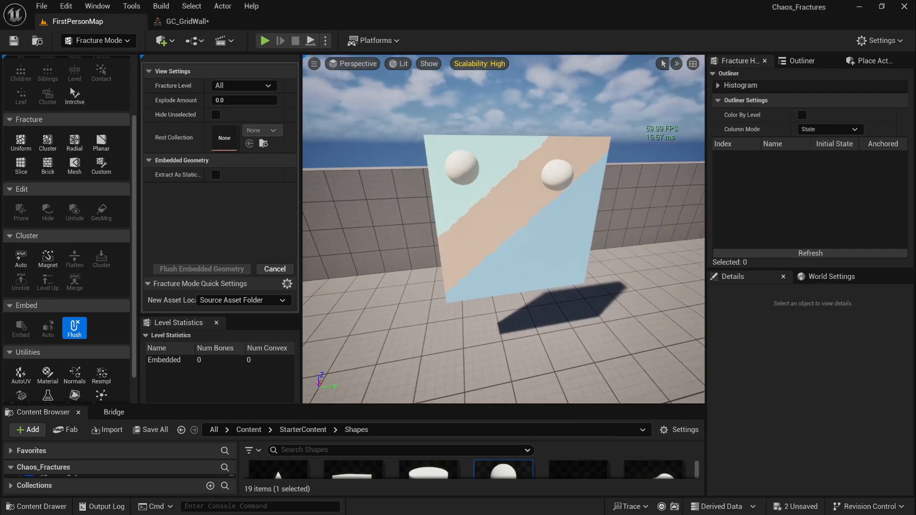
Flush the grid wall's embedded geometry with extraction as static meshes enabled
{"action": "left_click", "coordinate": [506, 167]}
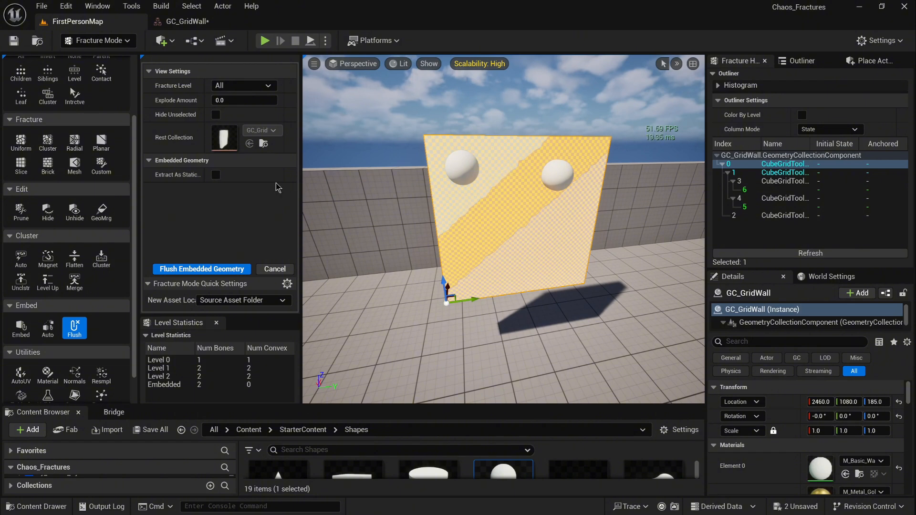
{"action": "left_click", "coordinate": [216, 175]}
{"action": "left_click", "coordinate": [210, 272]}
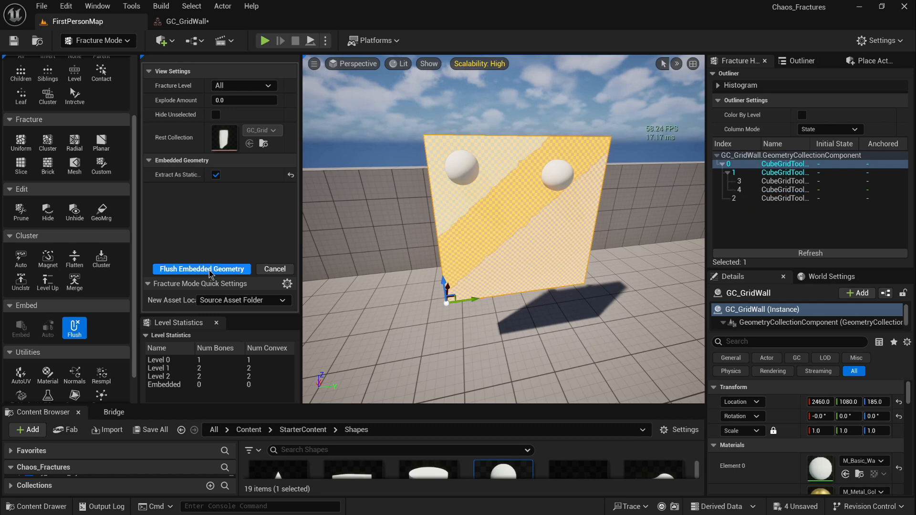
Shift both extracted capsules together along Y, to 1290 and 1135, and check their entries in the level outliner
{"action": "left_click", "coordinate": [535, 177]}
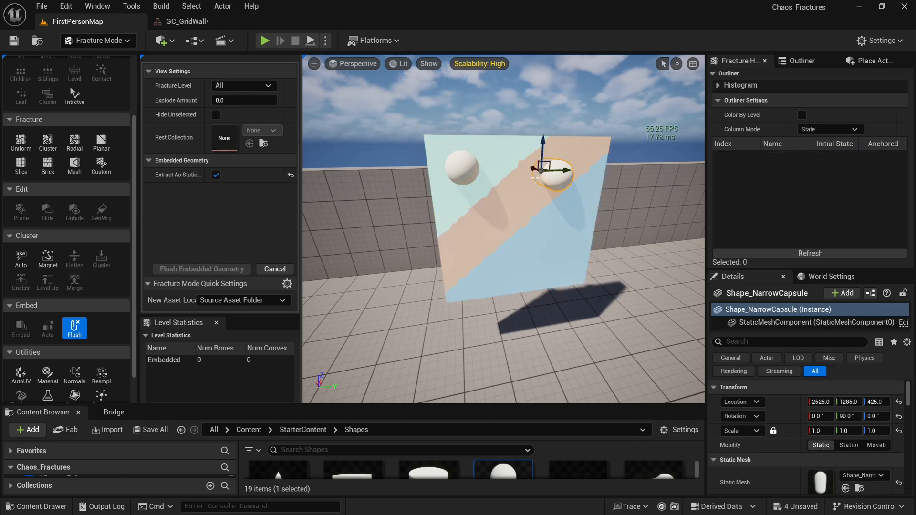
{"action": "left_click", "coordinate": [469, 170], "text": "ctrl"}
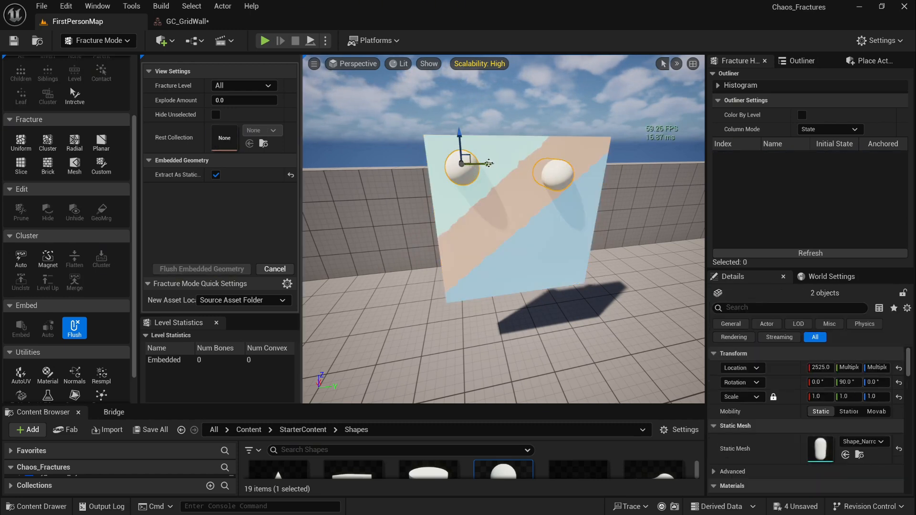
{"action": "mouse_move", "coordinate": [494, 164]}
{"action": "left_mouse_down"}
{"action": "mouse_move", "coordinate": [583, 165]}
{"action": "mouse_move", "coordinate": [491, 166]}
{"action": "left_mouse_up"}
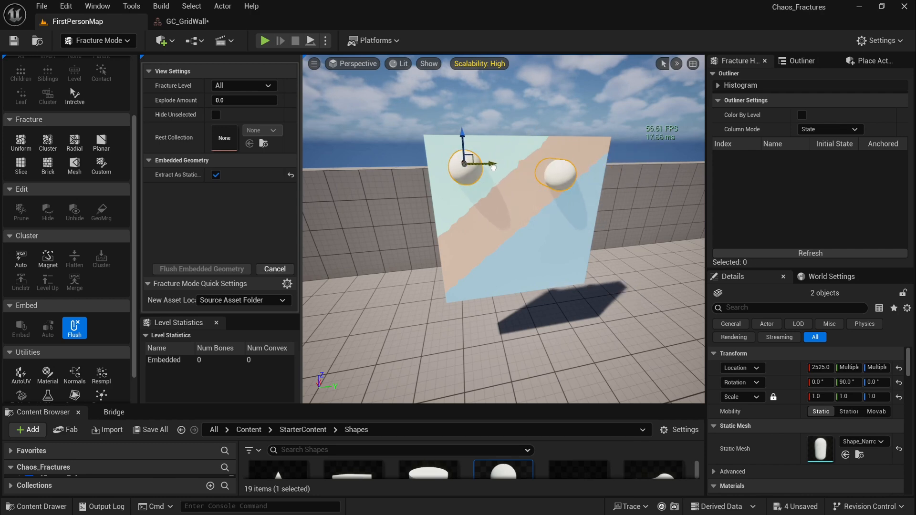
{"action": "left_click", "coordinate": [802, 60]}
{"action": "scroll", "coordinate": [829, 225], "scroll_direction": "down", "scroll_amount": 1}
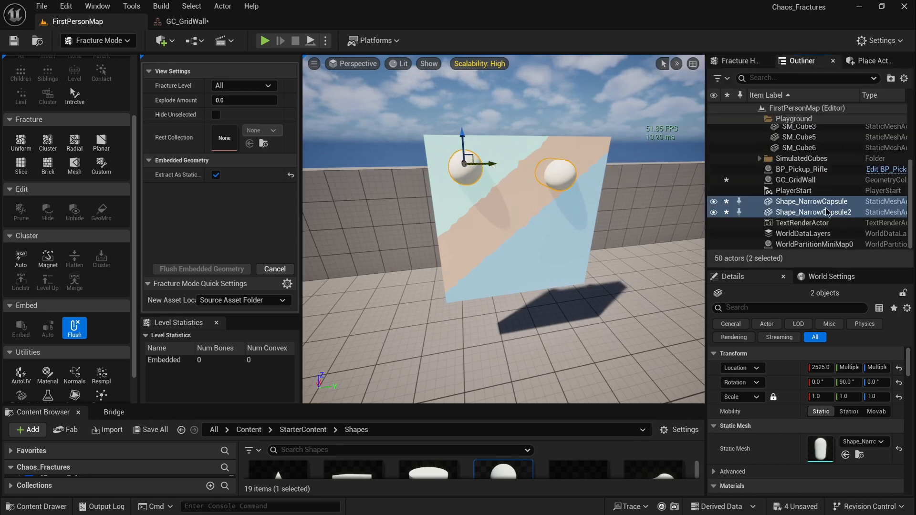
{"action": "left_click", "coordinate": [742, 61]}
Delete the capsule on the wall's middle piece and raise the corner piece's capsule above the wall, to Z 540
{"action": "left_click", "coordinate": [564, 175]}
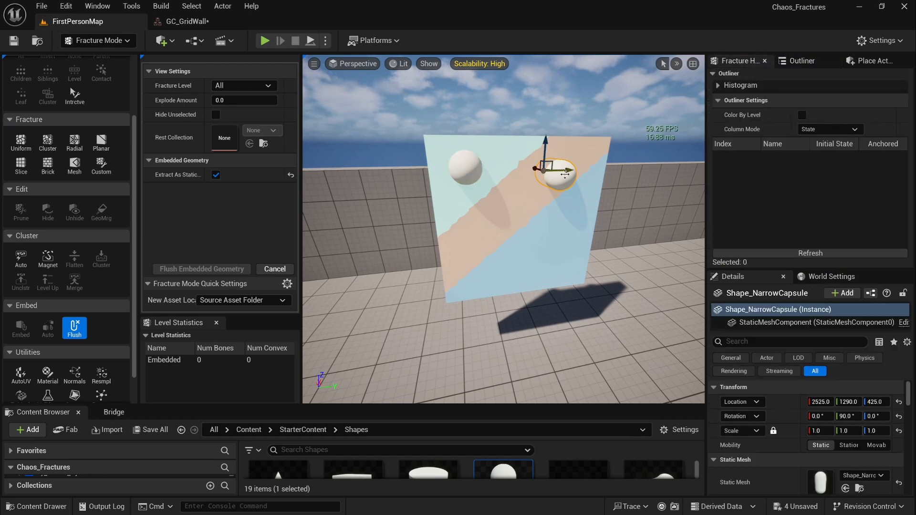
{"action": "key", "text": "Delete"}
{"action": "left_click", "coordinate": [468, 162]}
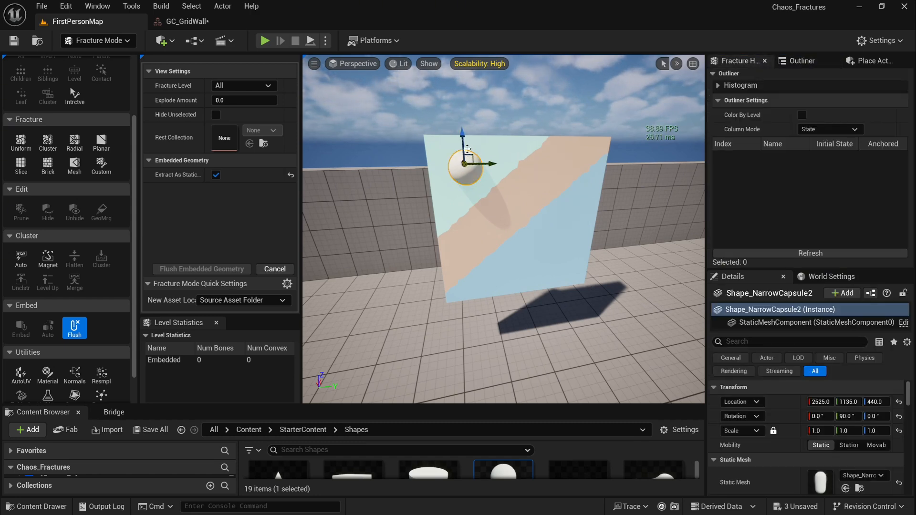
{"action": "left_click_drag", "start_coordinate": [466, 138], "coordinate": [477, 69]}
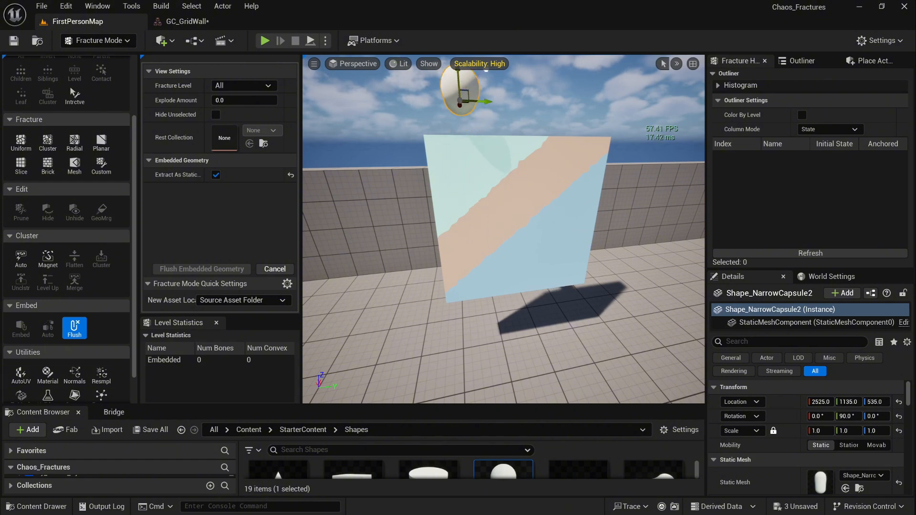
{"action": "right_click_drag", "start_coordinate": [514, 108], "coordinate": [531, 148]}
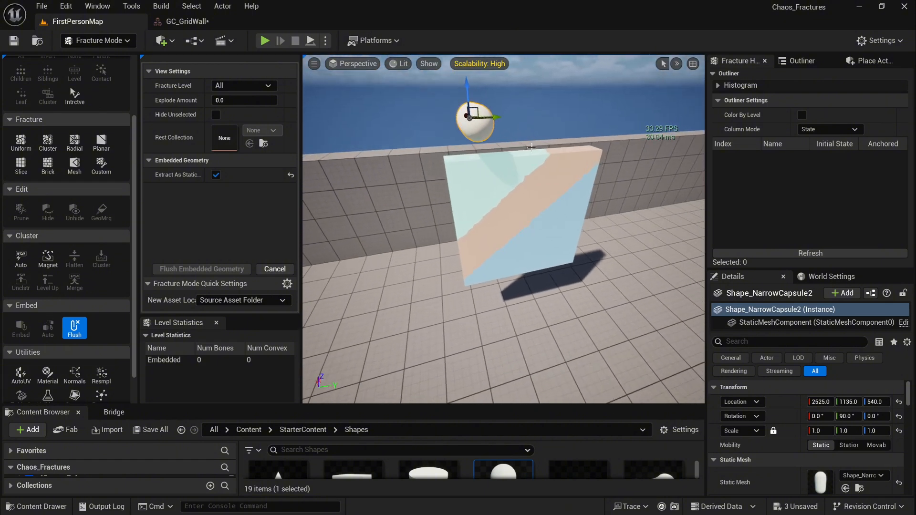
Select the wall's upper corner piece, bone 3, together with the raised capsule and embed the capsule into that bone
{"action": "left_click", "coordinate": [502, 173]}
{"action": "left_click", "coordinate": [502, 173]}
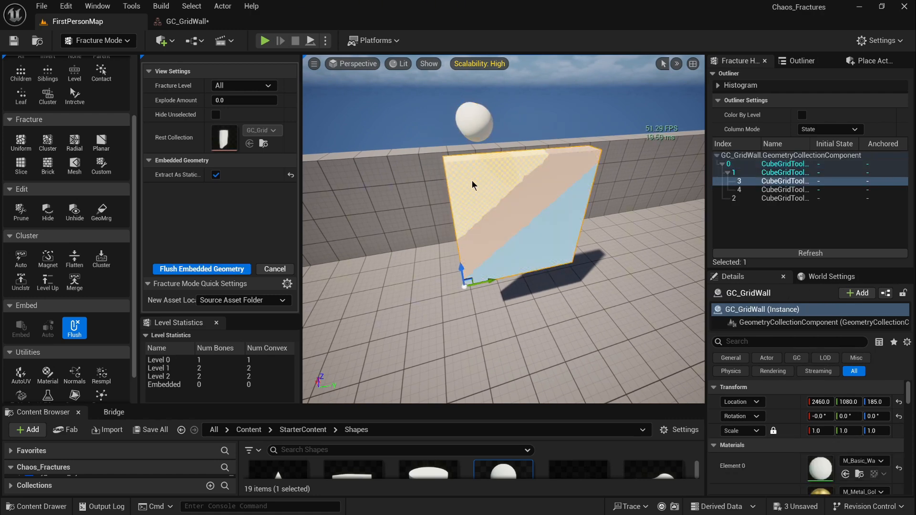
{"action": "left_click", "coordinate": [477, 122], "text": "ctrl"}
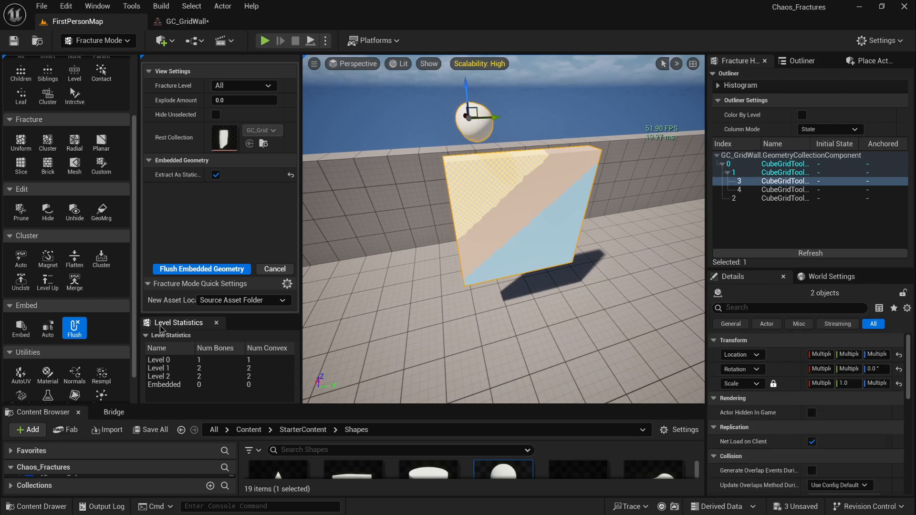
{"action": "left_click", "coordinate": [22, 327]}
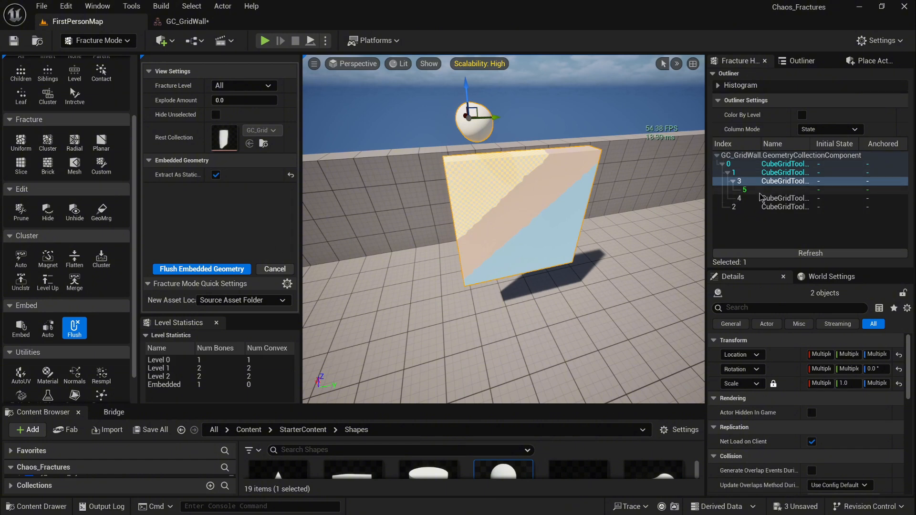
Move the Shape_NarrowCapsule2 actor away from its embedded copy along Y, to 1545
{"action": "left_click", "coordinate": [482, 127]}
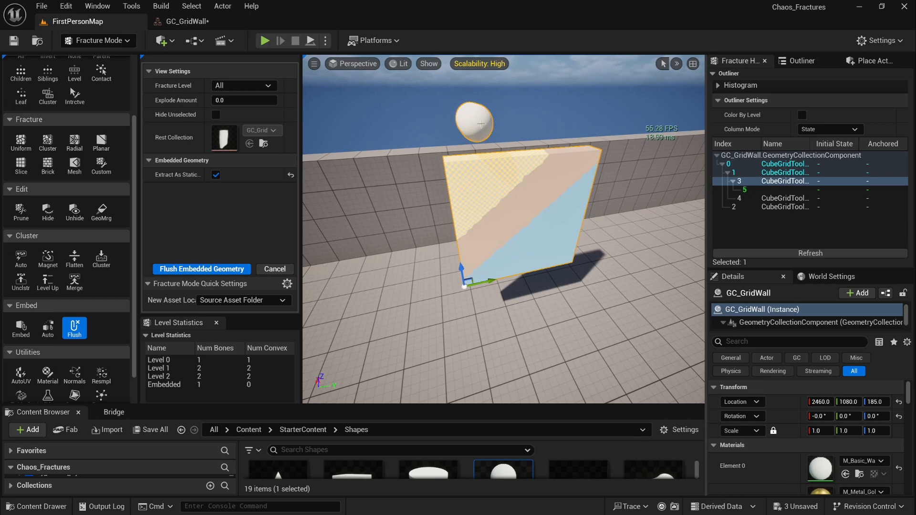
{"action": "left_click", "coordinate": [472, 113]}
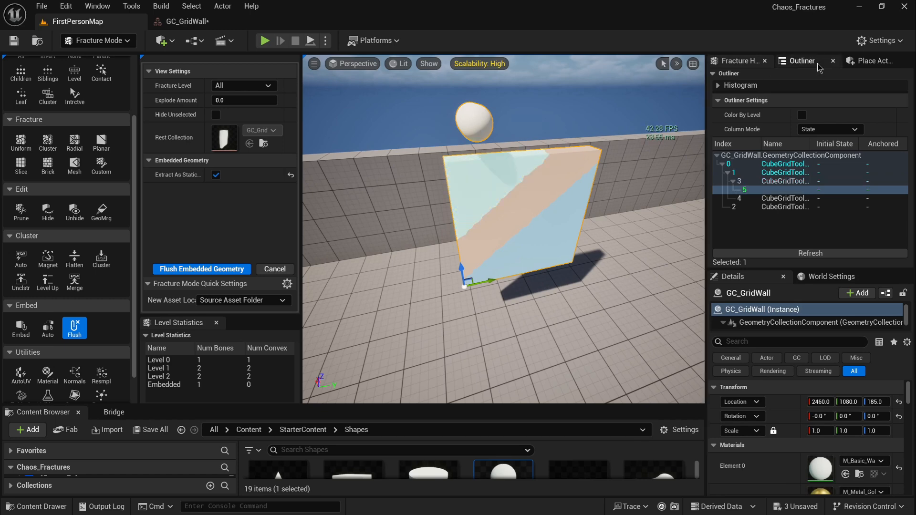
{"action": "left_click", "coordinate": [801, 60]}
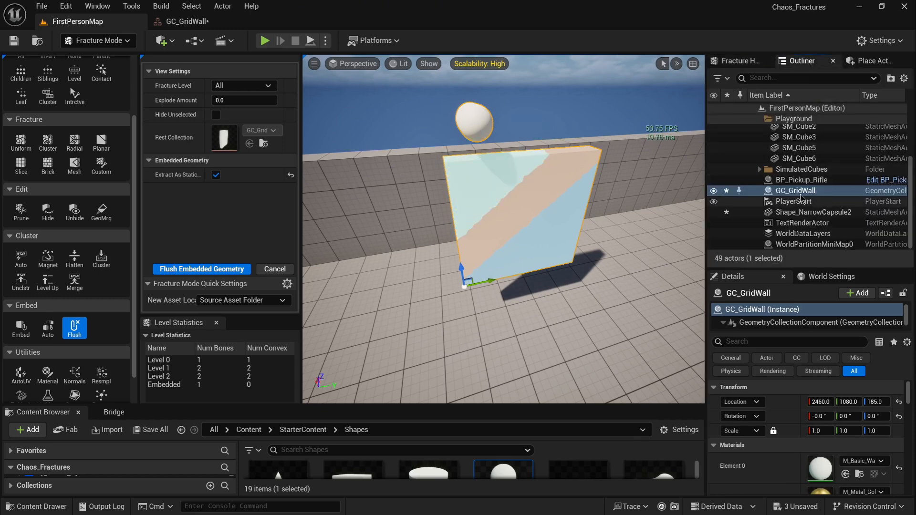
{"action": "left_click", "coordinate": [828, 212]}
{"action": "left_click_drag", "start_coordinate": [501, 118], "coordinate": [671, 110]}
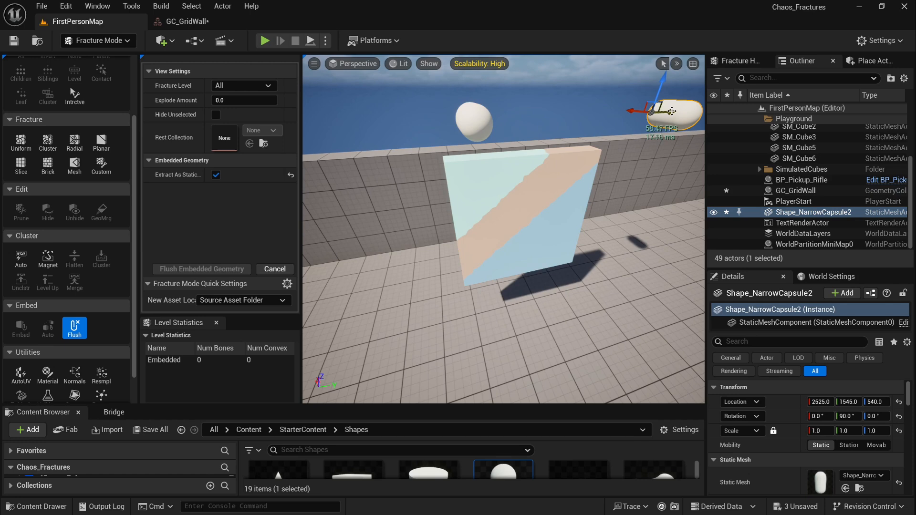
Delete the Shape_NarrowCapsule2 actor and run the level simulation to test the fractured wall with its embedded capsule, stopping it after the collapse
{"action": "key", "text": "Delete"}
{"action": "right_click_drag", "start_coordinate": [600, 119], "coordinate": [600, 109]}
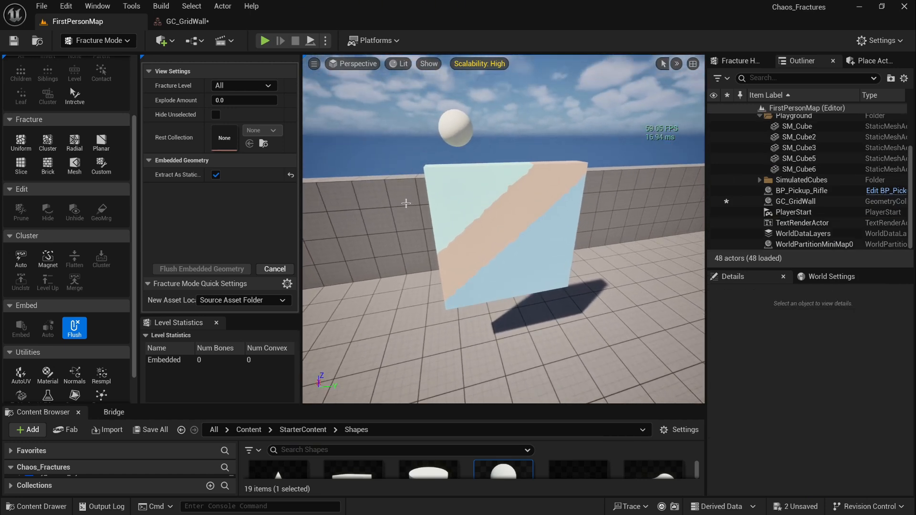
{"action": "key", "text": "alt+p"}
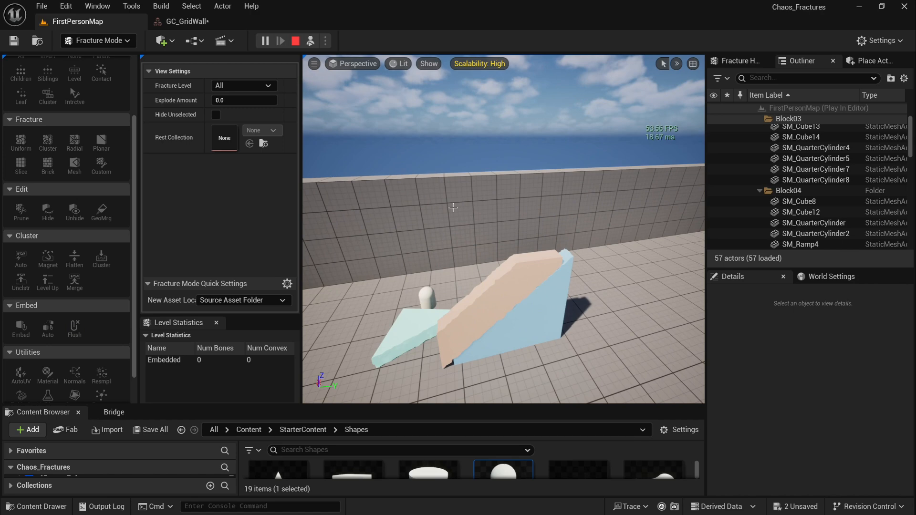
{"action": "key", "text": "Escape"}
Select GC_GridWall's root bone 0 and flush its embedded geometry with extraction as static mesh turned off
{"action": "right_click_drag", "start_coordinate": [540, 144], "coordinate": [500, 144]}
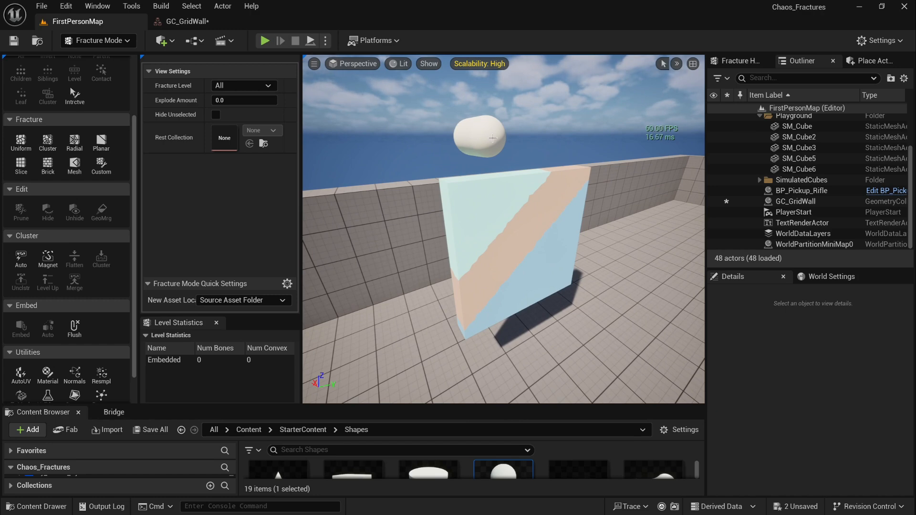
{"action": "left_click", "coordinate": [496, 199]}
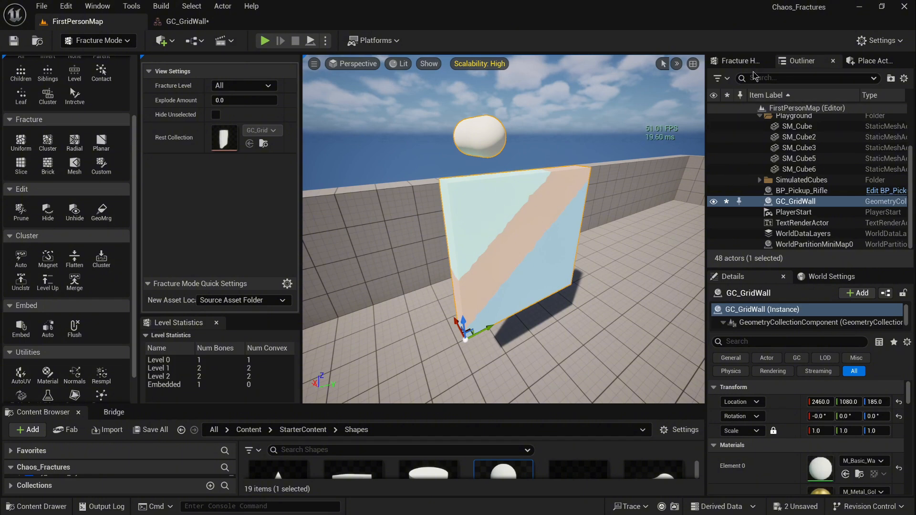
{"action": "left_click", "coordinate": [535, 232]}
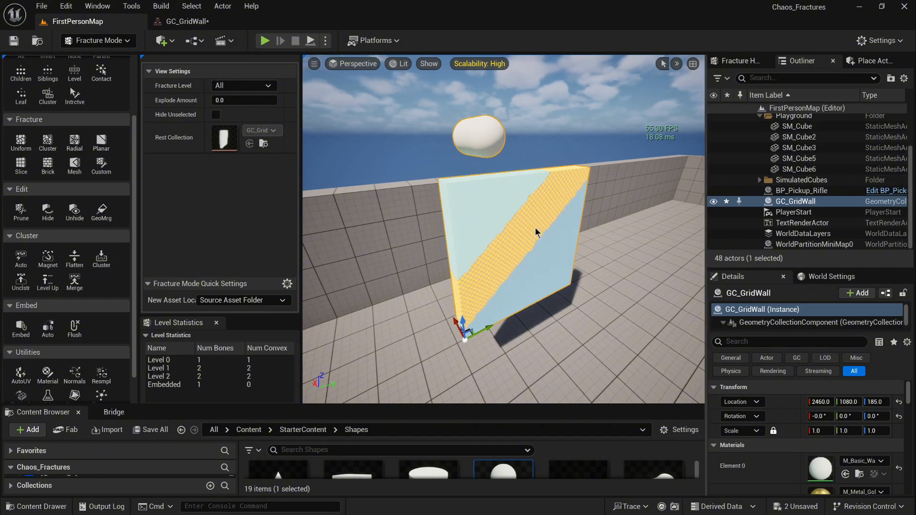
{"action": "left_click", "coordinate": [738, 61]}
{"action": "left_click", "coordinate": [782, 164]}
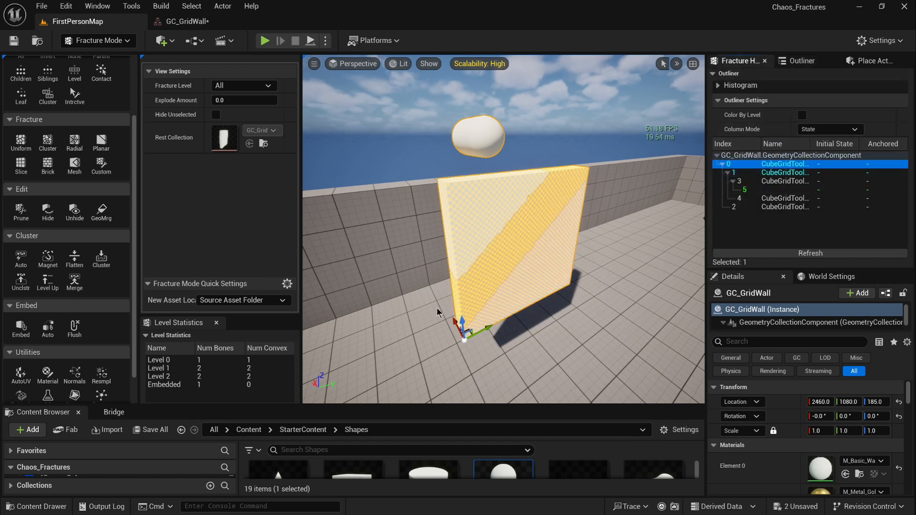
{"action": "left_click", "coordinate": [75, 329]}
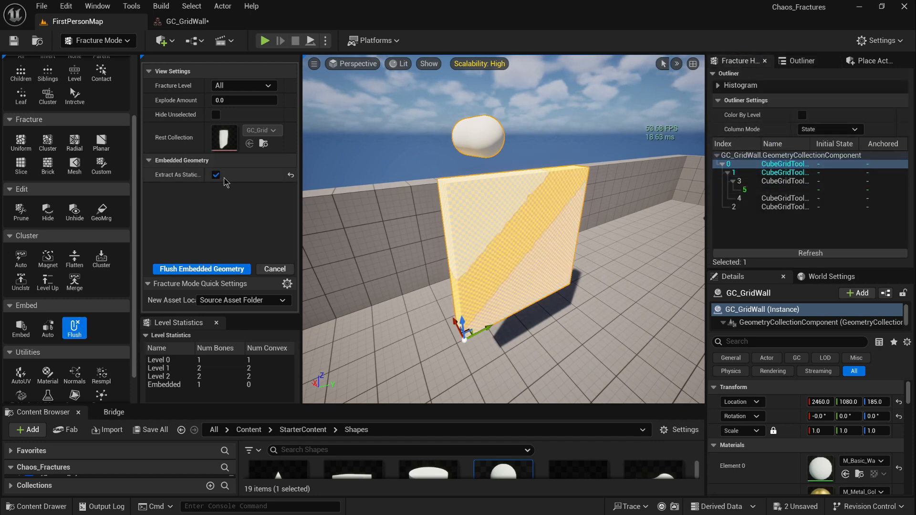
{"action": "left_click", "coordinate": [216, 270]}
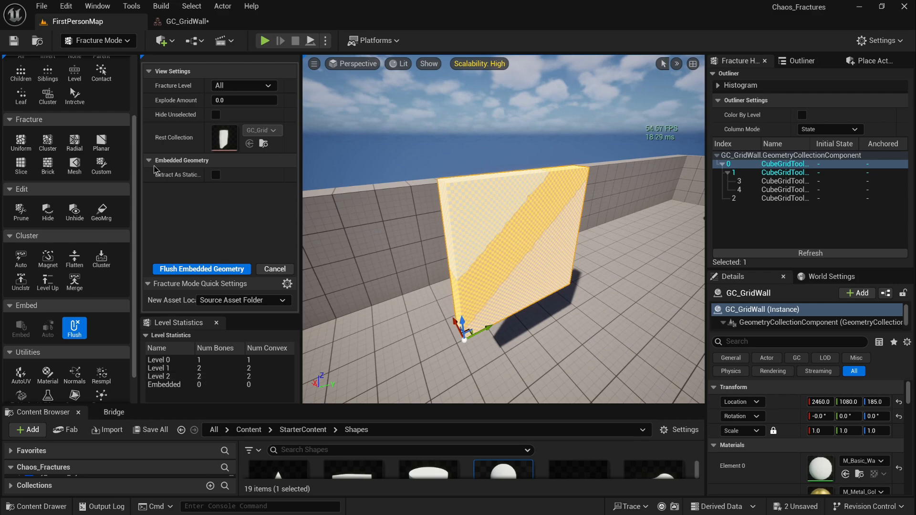
Reset the GC_GridWall geometry collection to its unfractured state without resetting its materials
{"action": "scroll", "coordinate": [127, 169], "scroll_direction": "up", "scroll_amount": 3}
{"action": "left_click", "coordinate": [48, 86]}
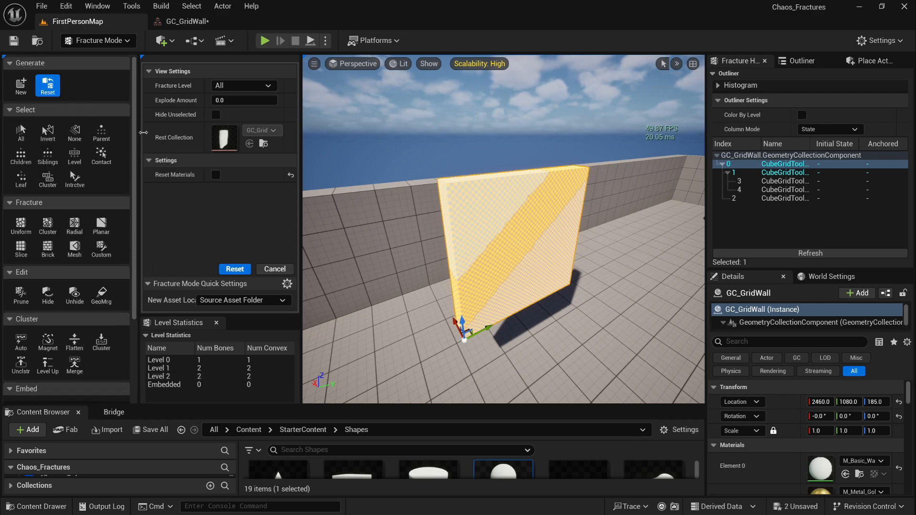
{"action": "left_click", "coordinate": [234, 269]}
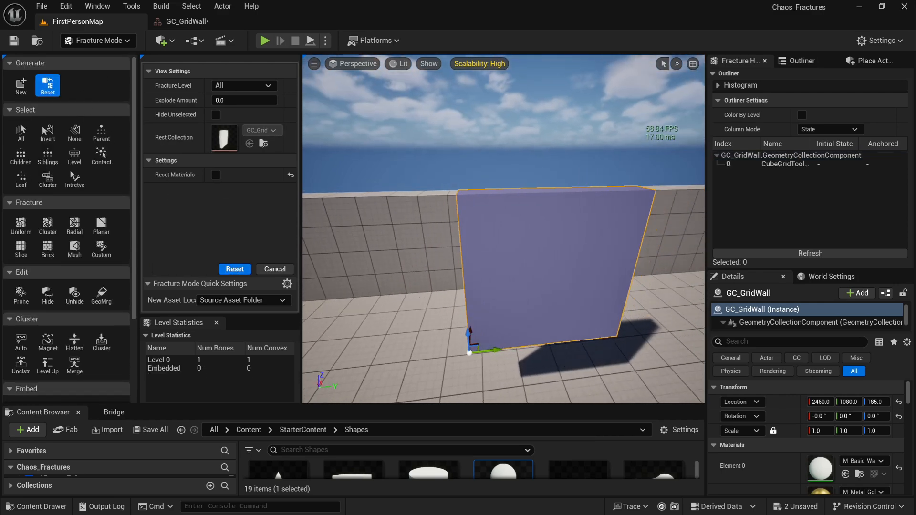